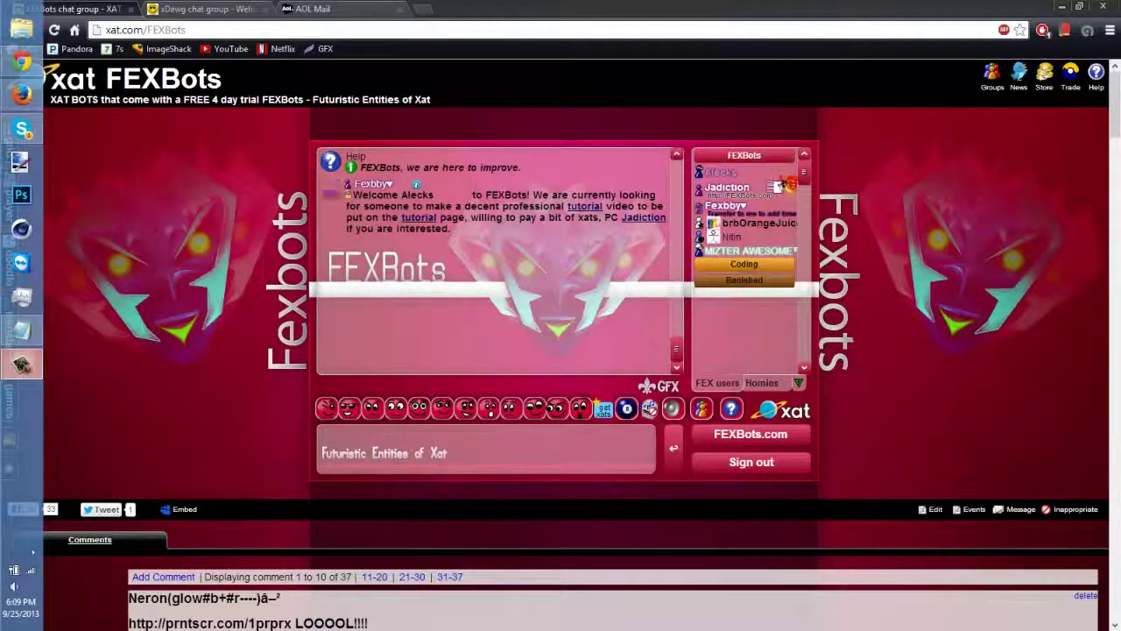
# Step: Lower the xat chat's Flash local storage allowance, then reload the chat page with F5
pyautogui.click(22, 365)
pyautogui.click(1056, 579)
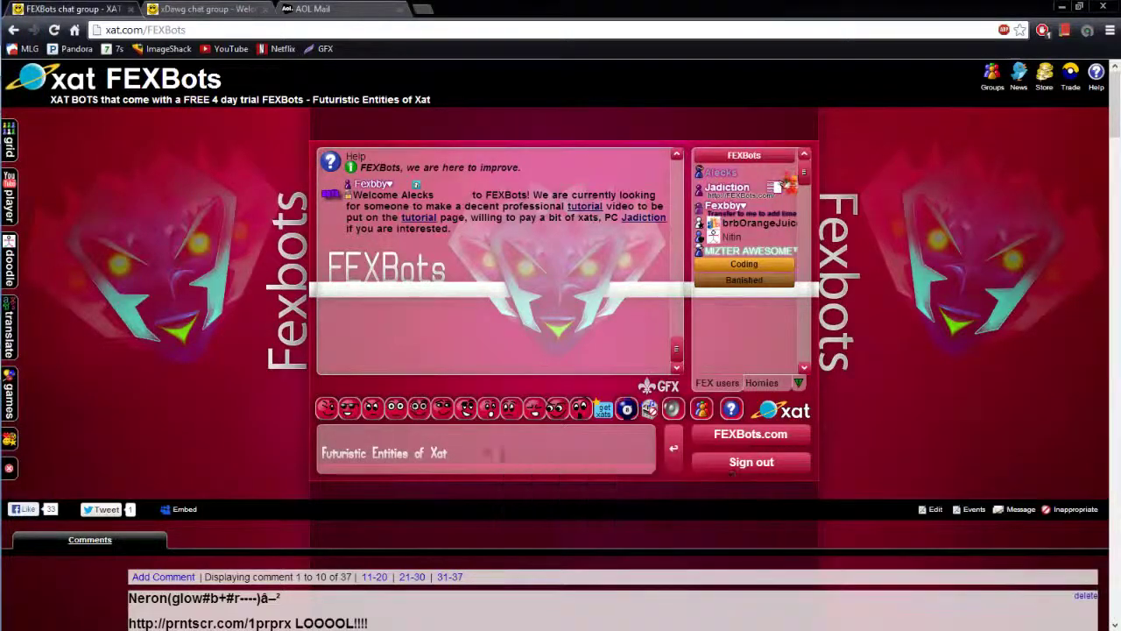
pyautogui.click(476, 447)
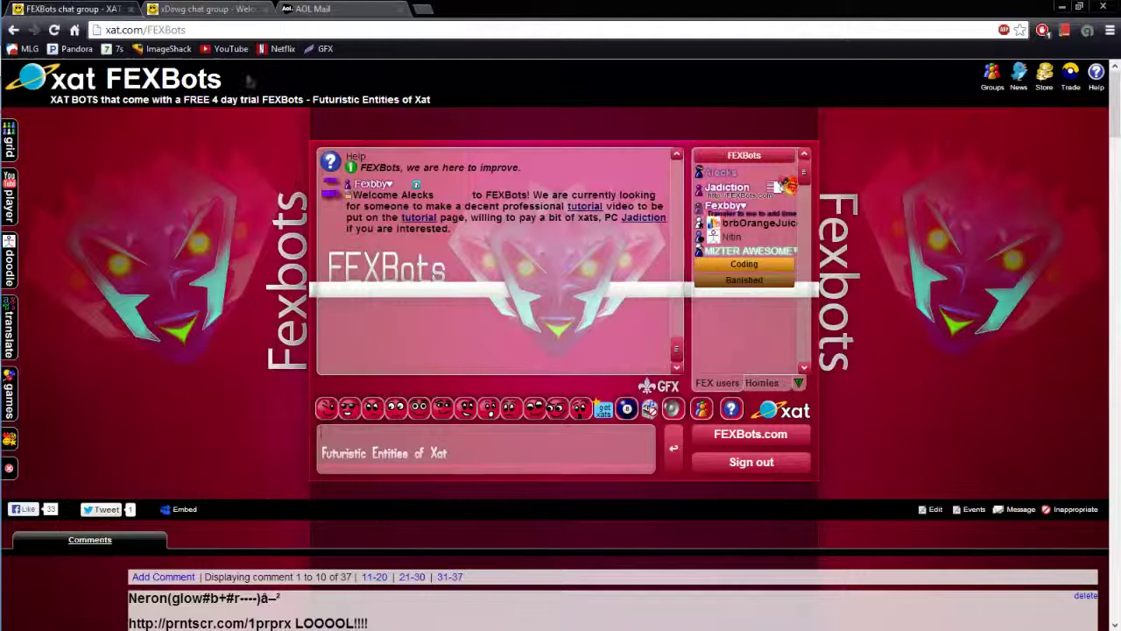
pyautogui.rightClick(485, 256)
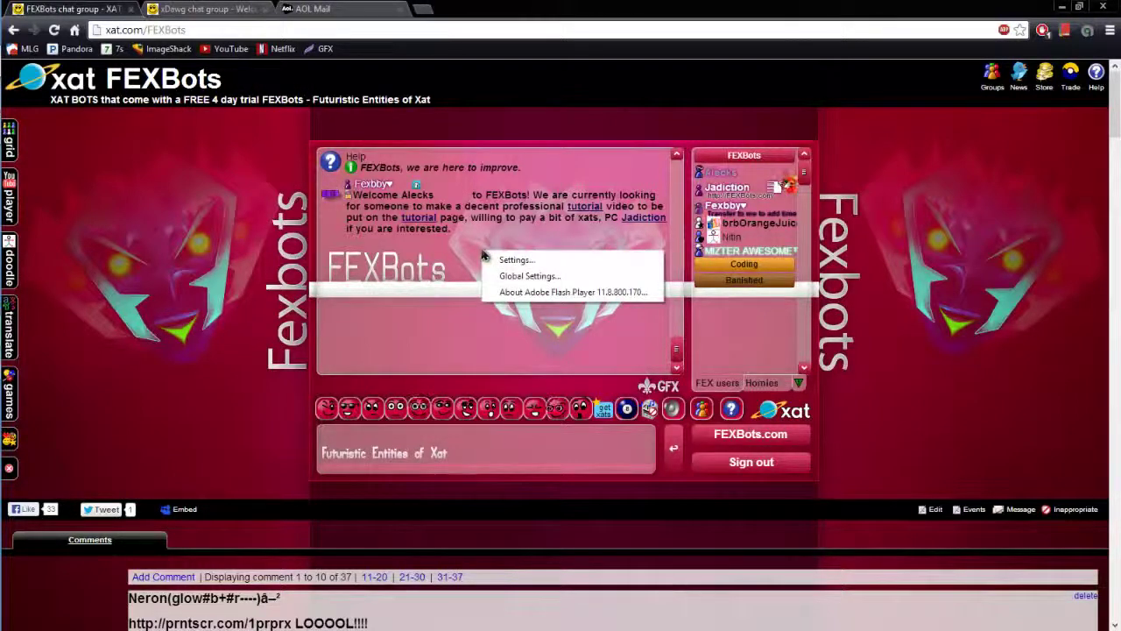
pyautogui.click(515, 261)
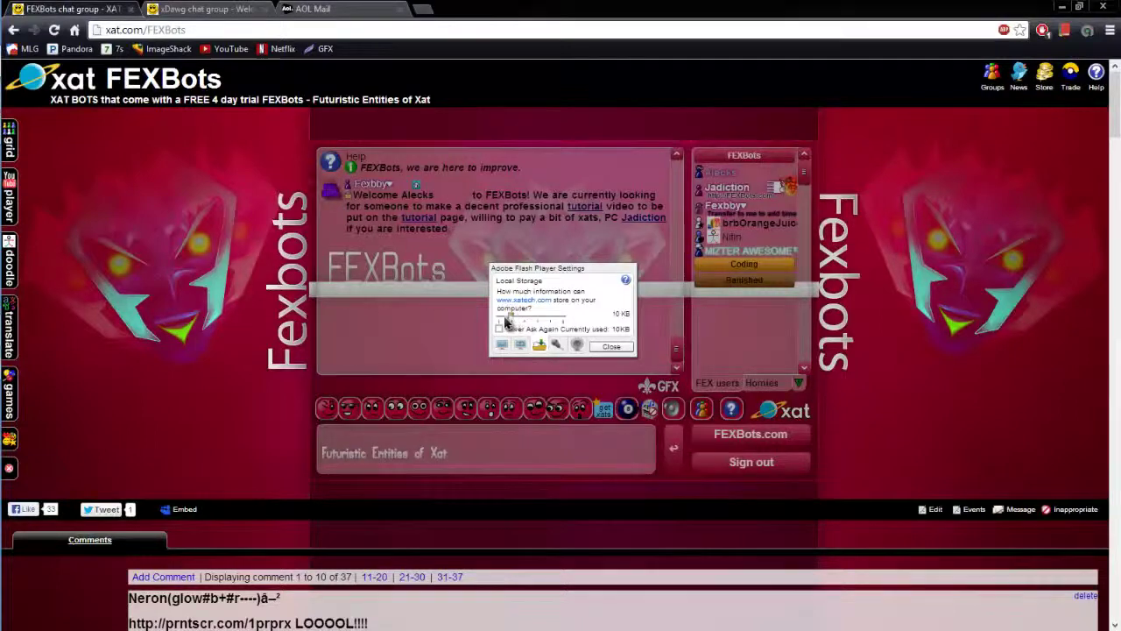
pyautogui.moveTo(505, 322); pyautogui.dragTo(497, 322)
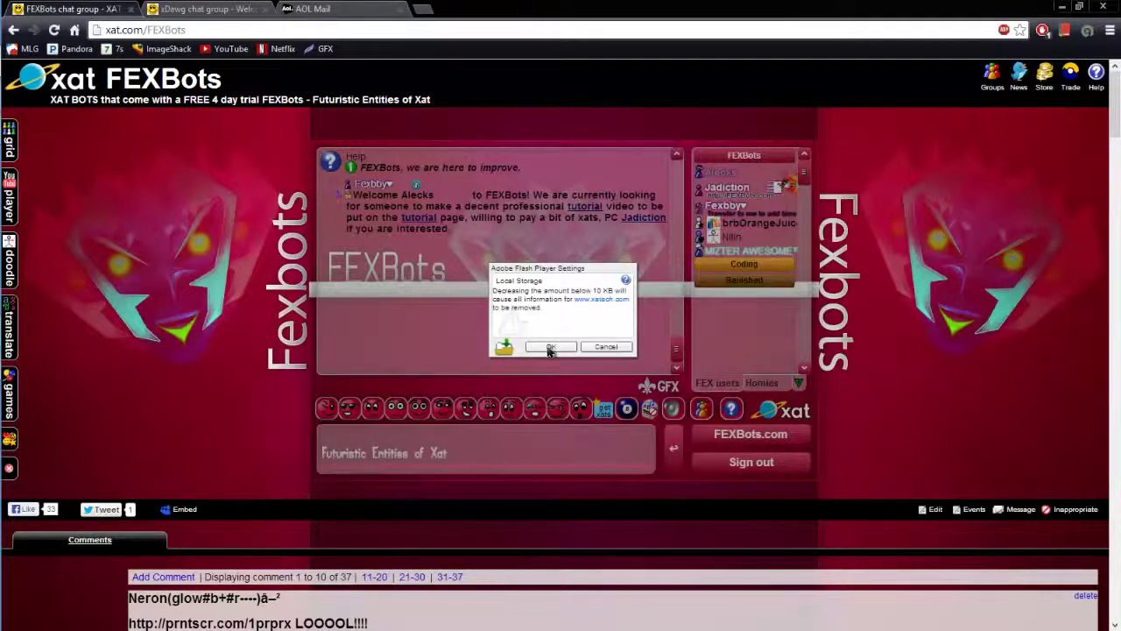
pyautogui.click(550, 351)
pyautogui.click(613, 348)
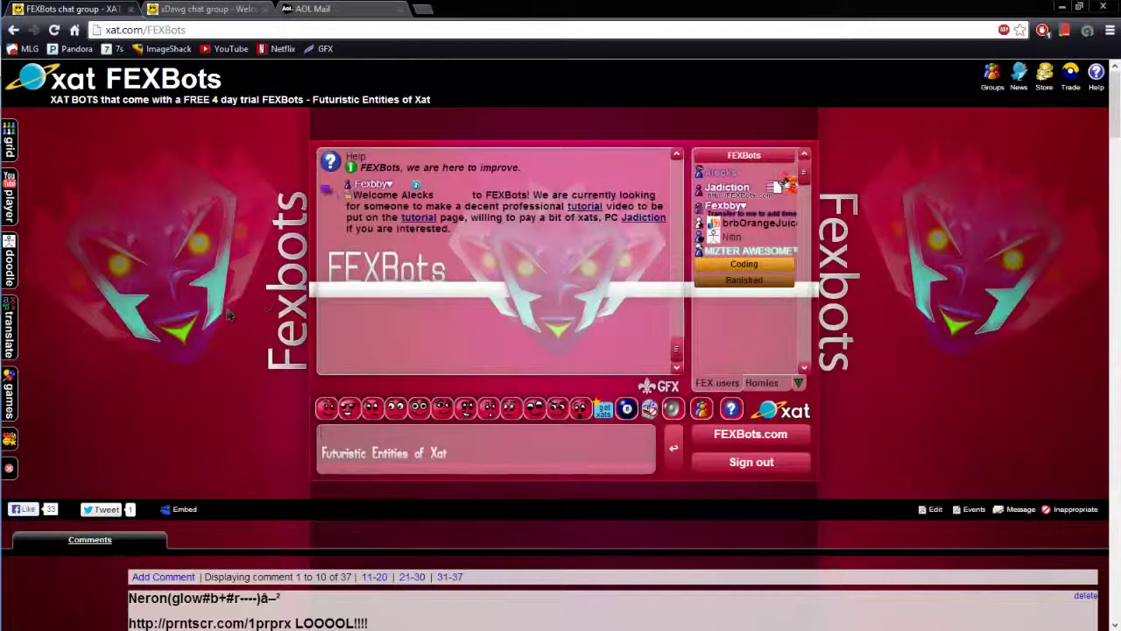
pyautogui.press('F5')
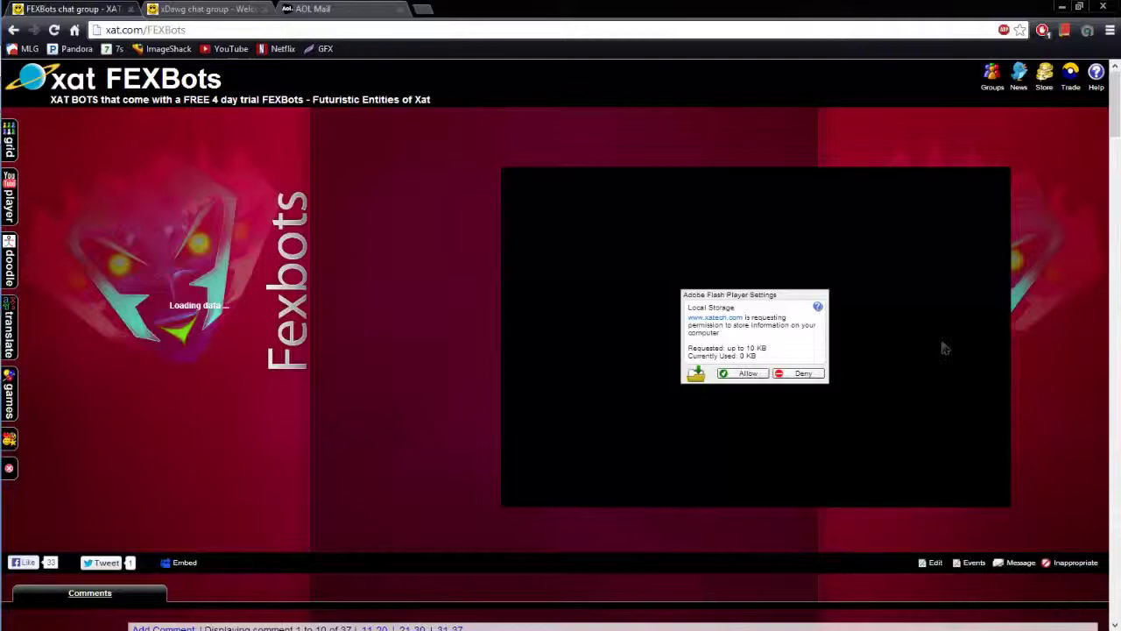
# Step: Allow Flash local storage, send 'Register' in the chat, and follow the registration link to sign in
pyautogui.click(747, 374)
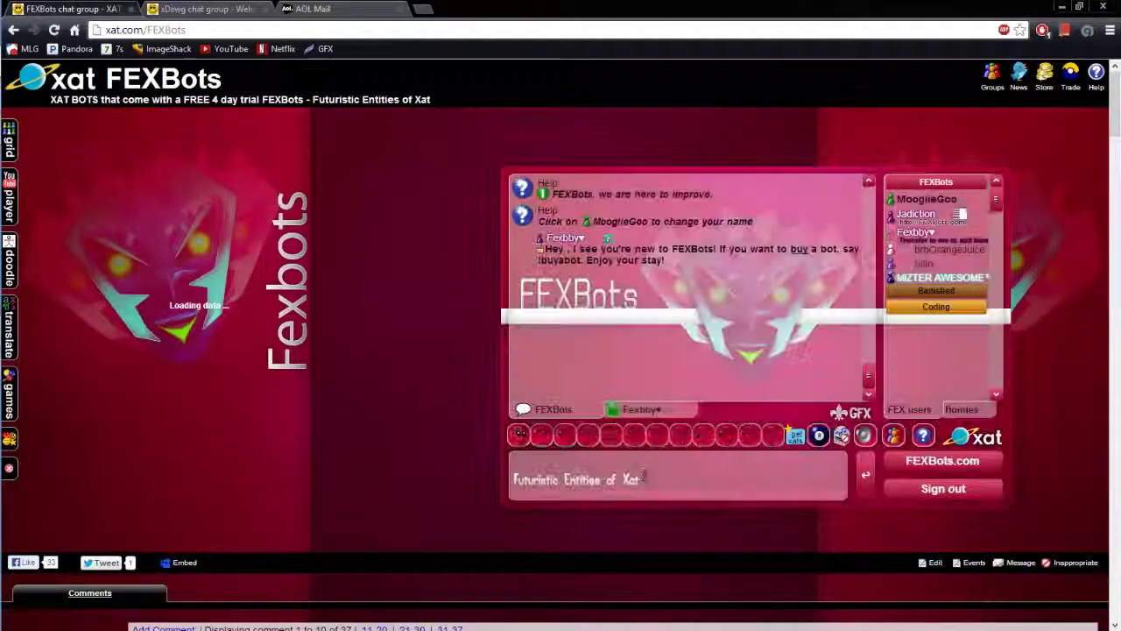
pyautogui.write('Regis')
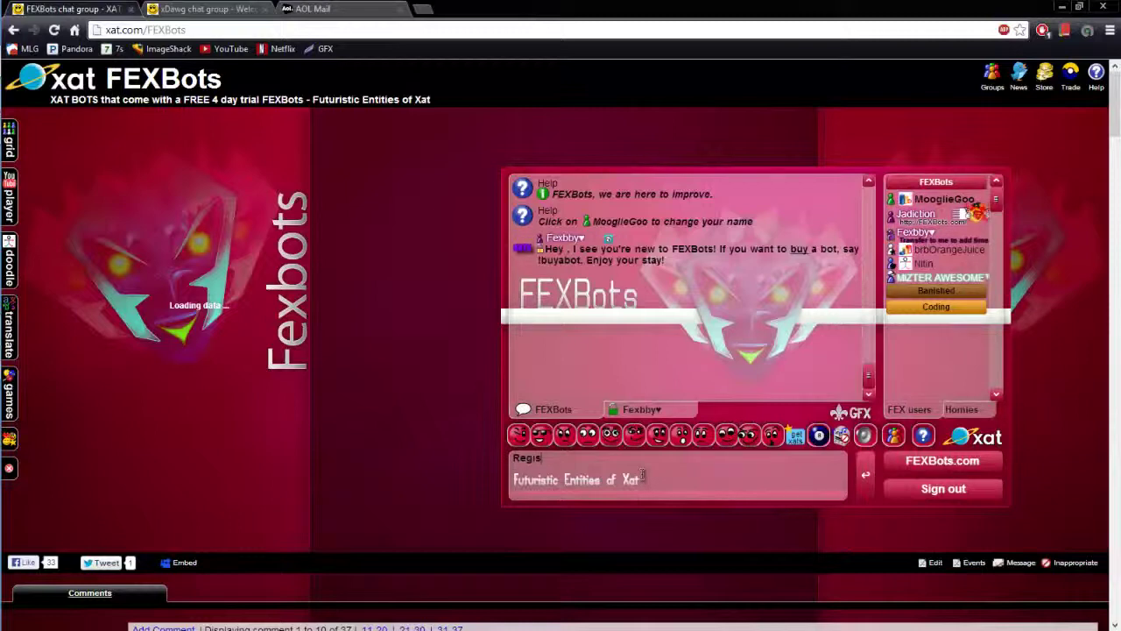
pyautogui.write('ter')
pyautogui.press('Return')
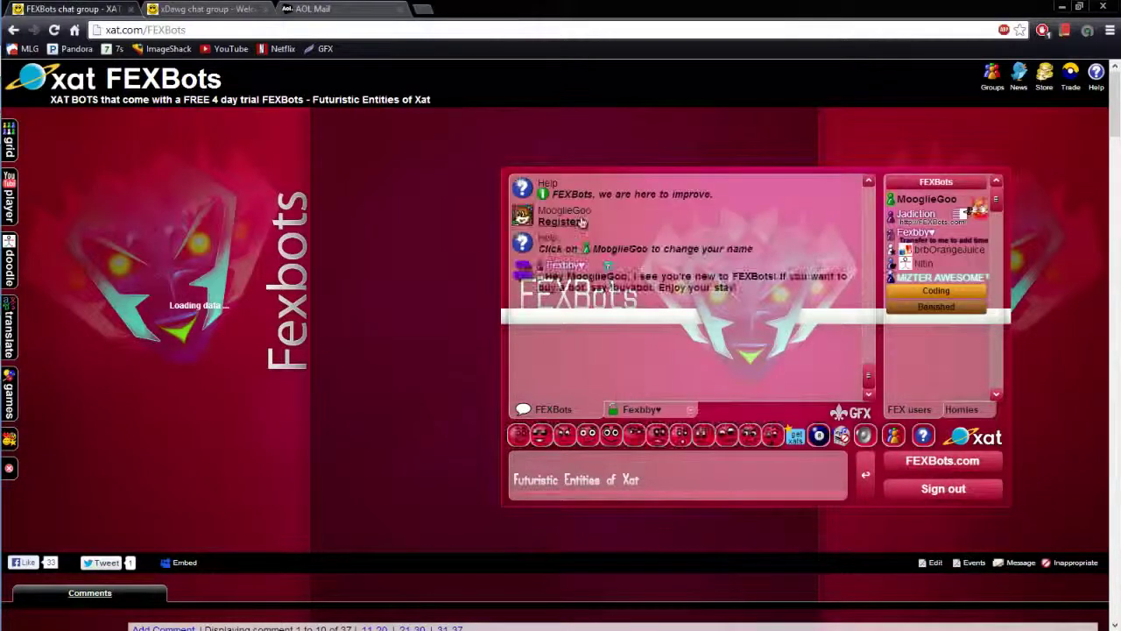
pyautogui.click(583, 222)
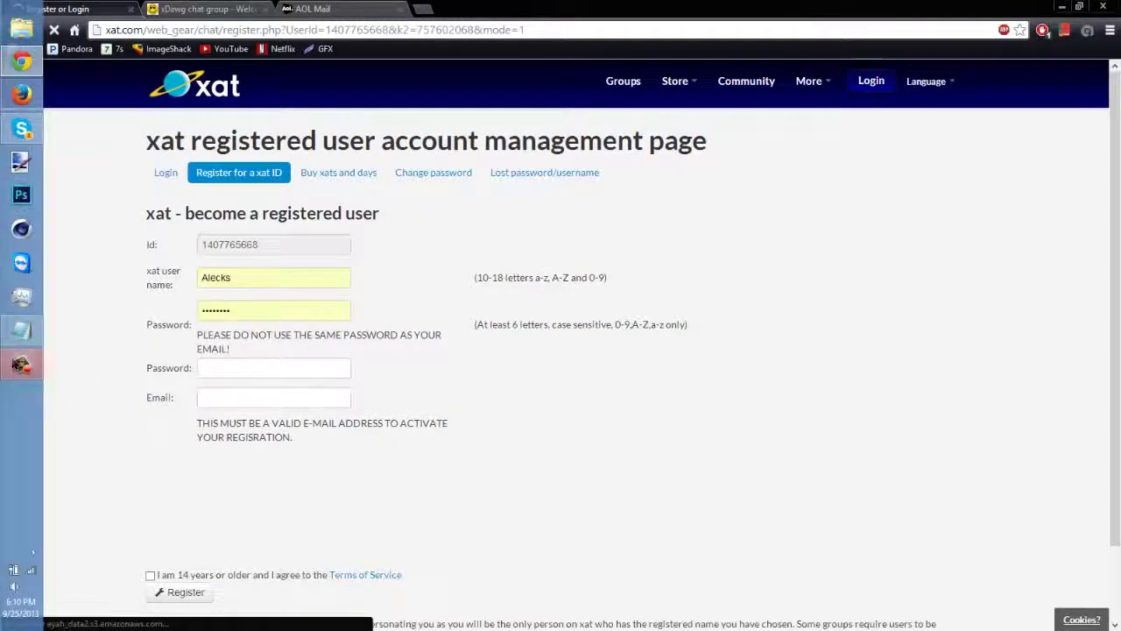
pyautogui.click(17, 363)
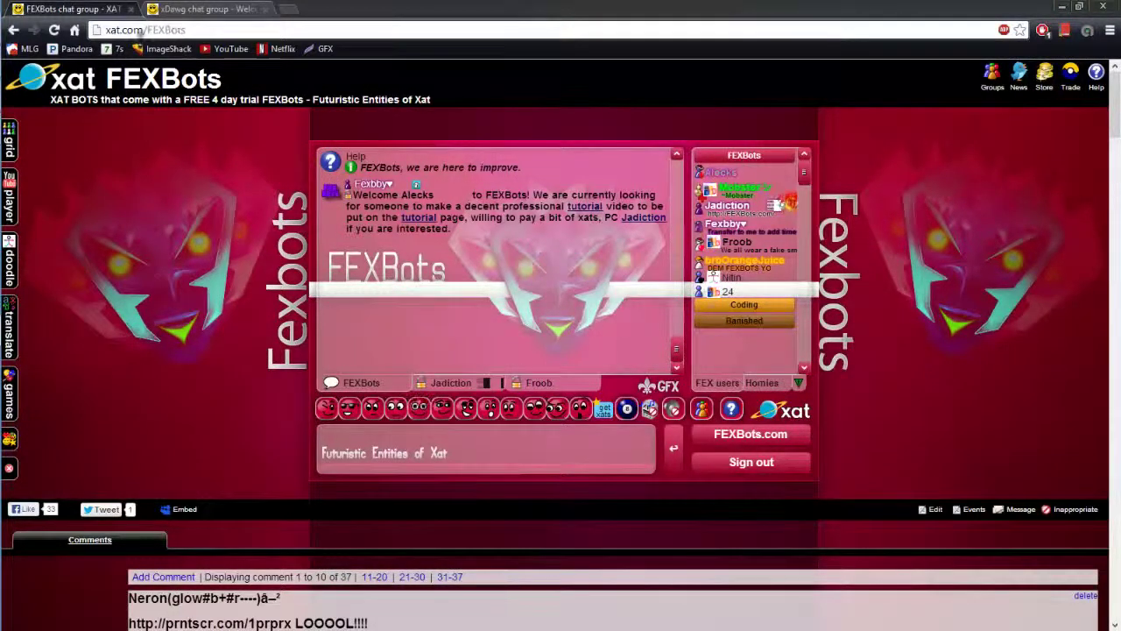
# Step: Send the !check command to the bot in the xat chat
pyautogui.click(445, 447)
pyautogui.write('!che')
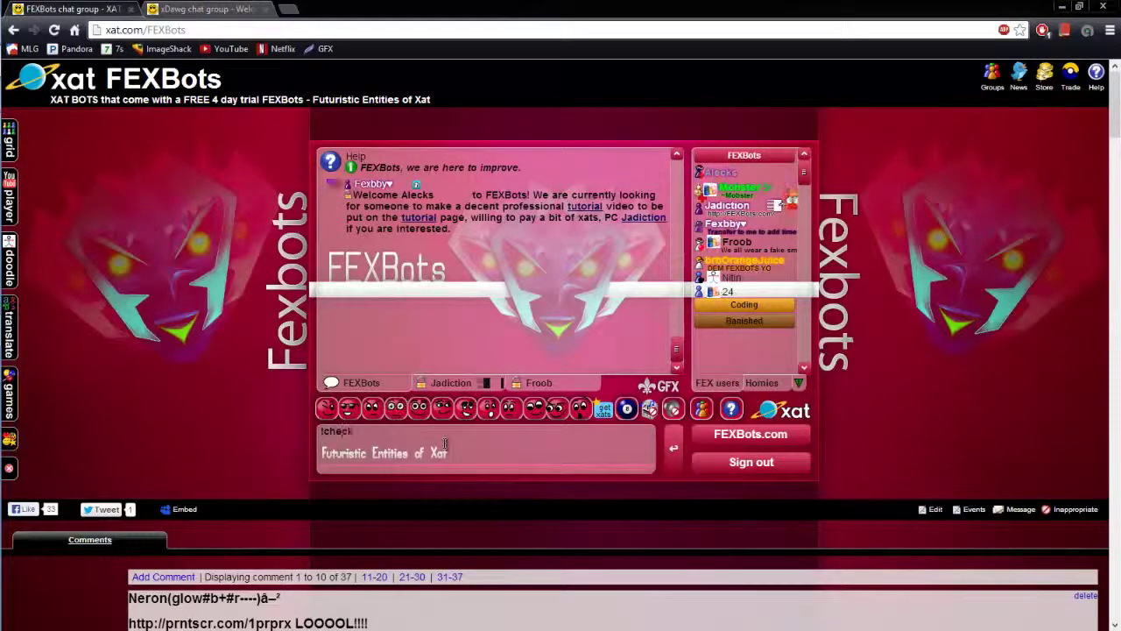
pyautogui.write('ck')
pyautogui.press('Return')
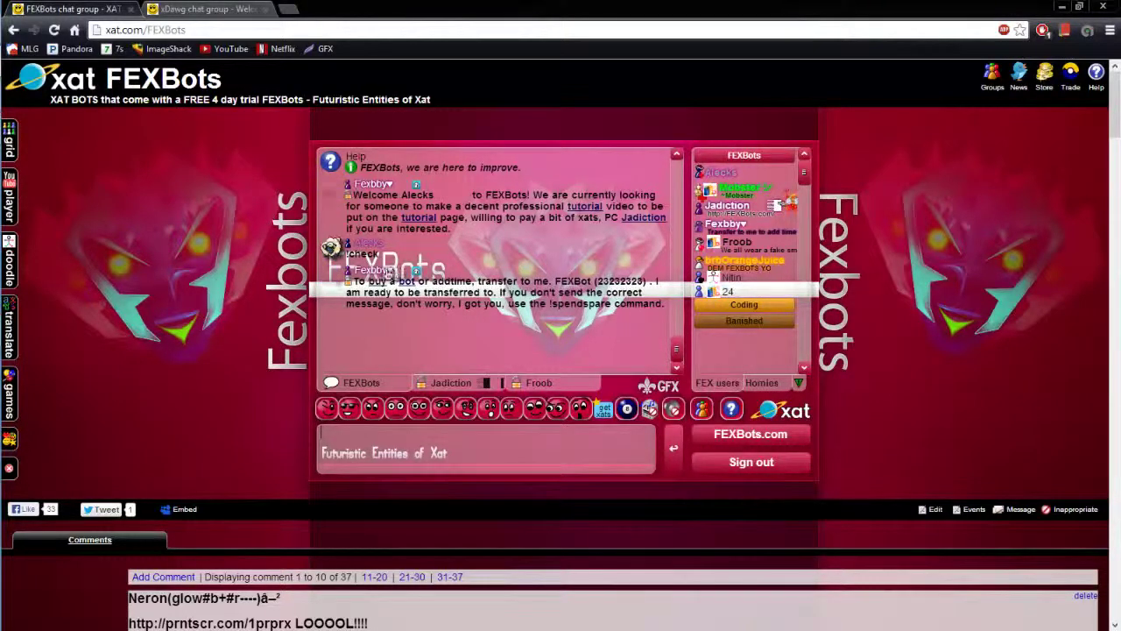
# Step: Open FEXBot's transfer form and enter the account password
pyautogui.click(385, 273)
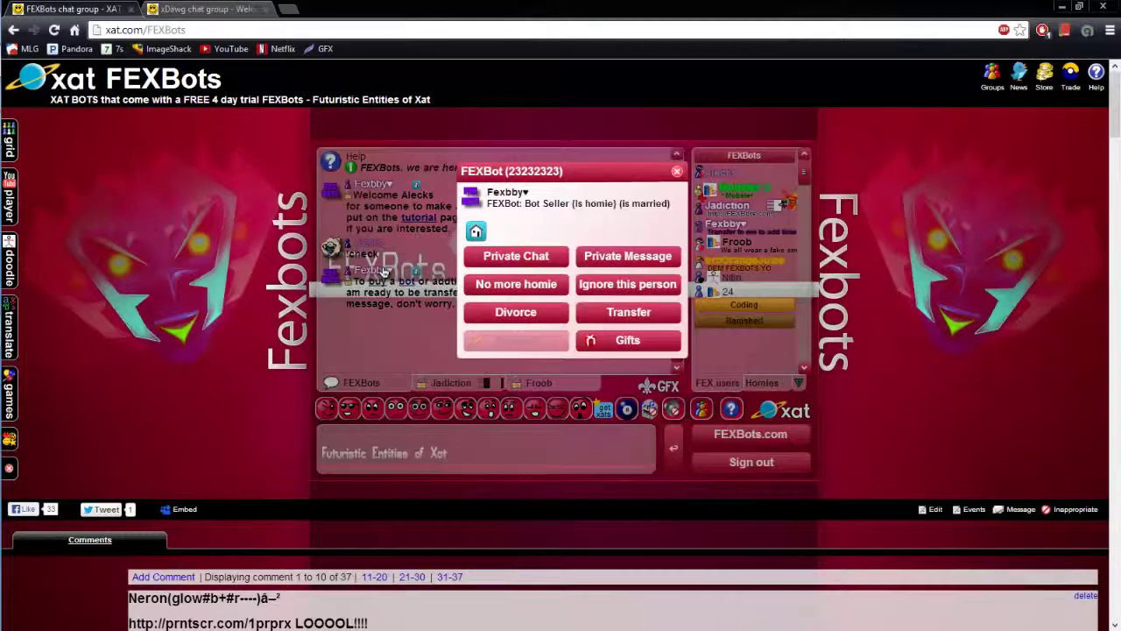
pyautogui.click(627, 314)
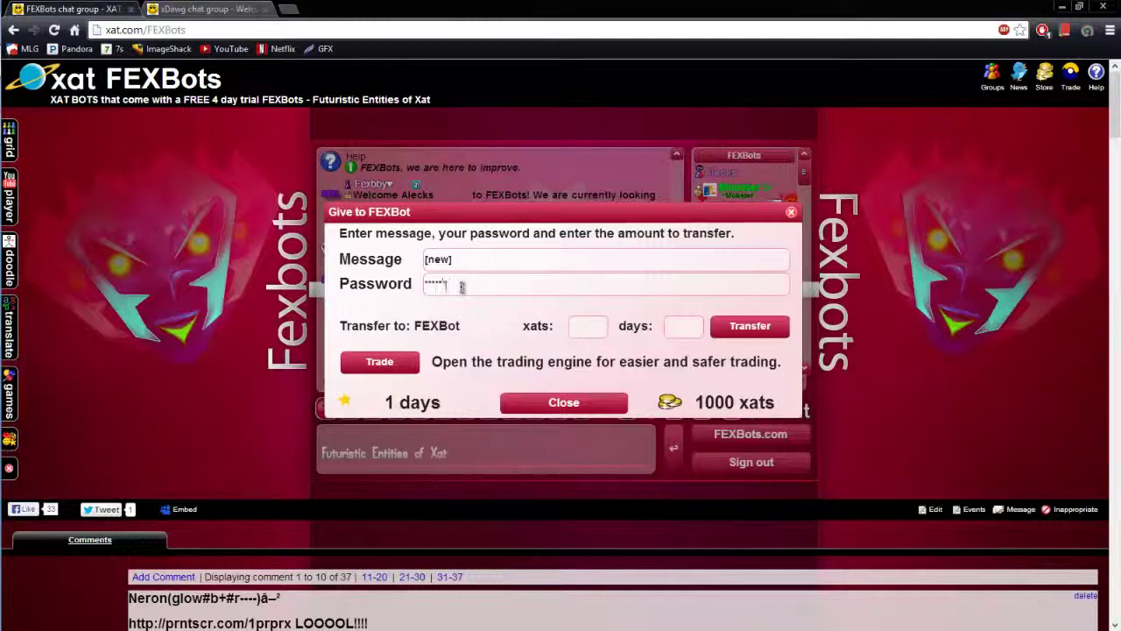
pyautogui.write('****')
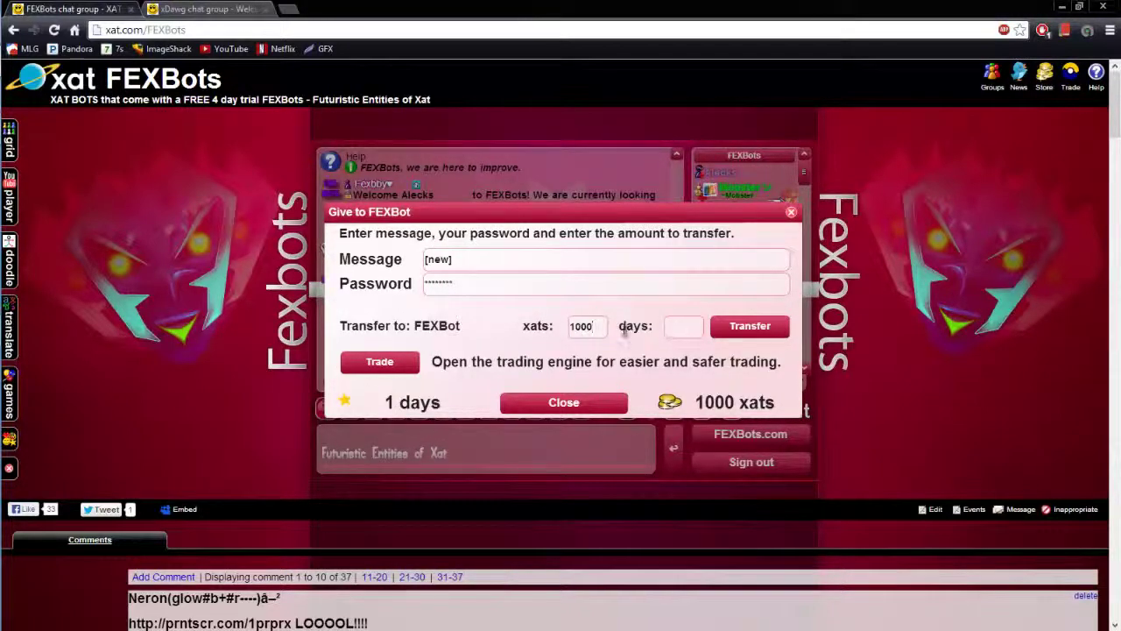
# Step: Transfer 1000 xats to FEXBot with the days field left empty, then open the bot's private chat
pyautogui.hotkey('ctrl', 'a')
pyautogui.press('BackSpace')
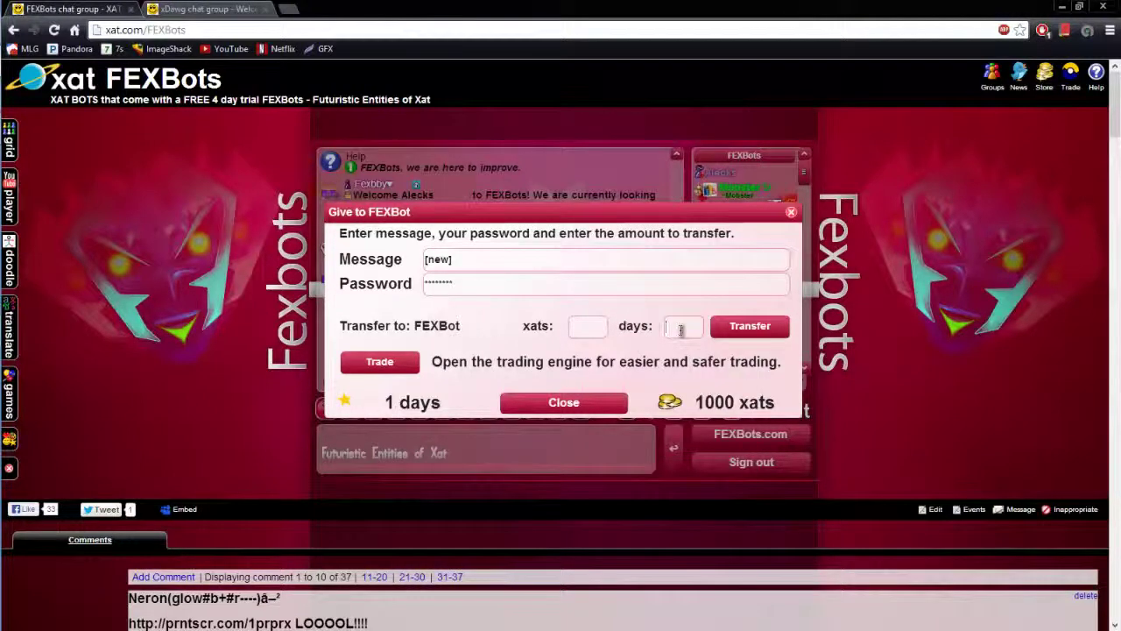
pyautogui.click(578, 329)
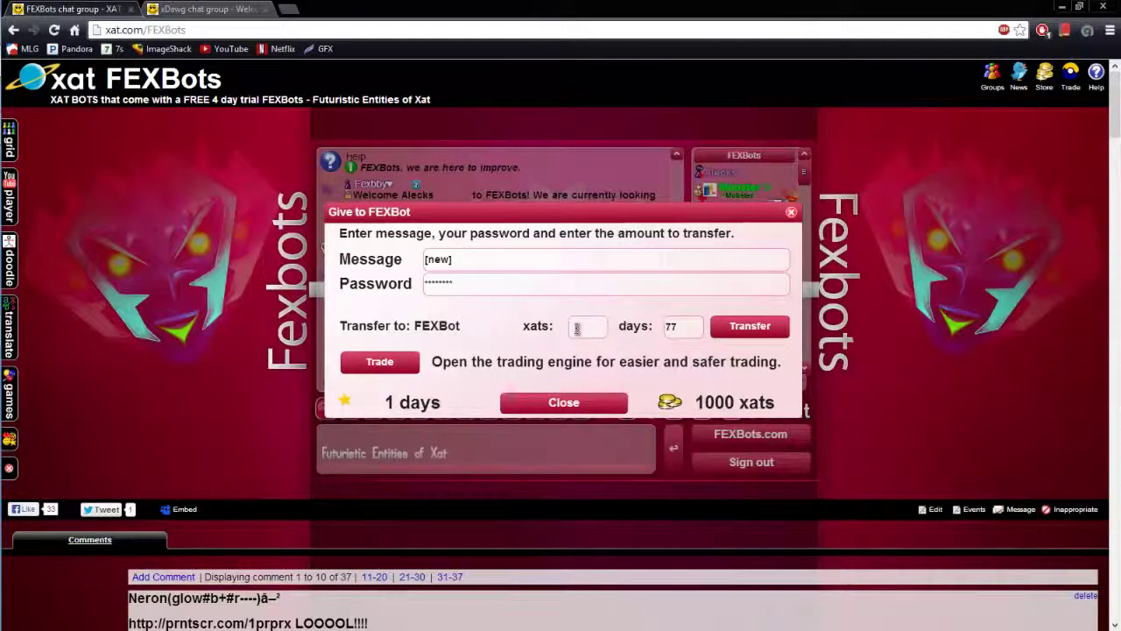
pyautogui.write('1000')
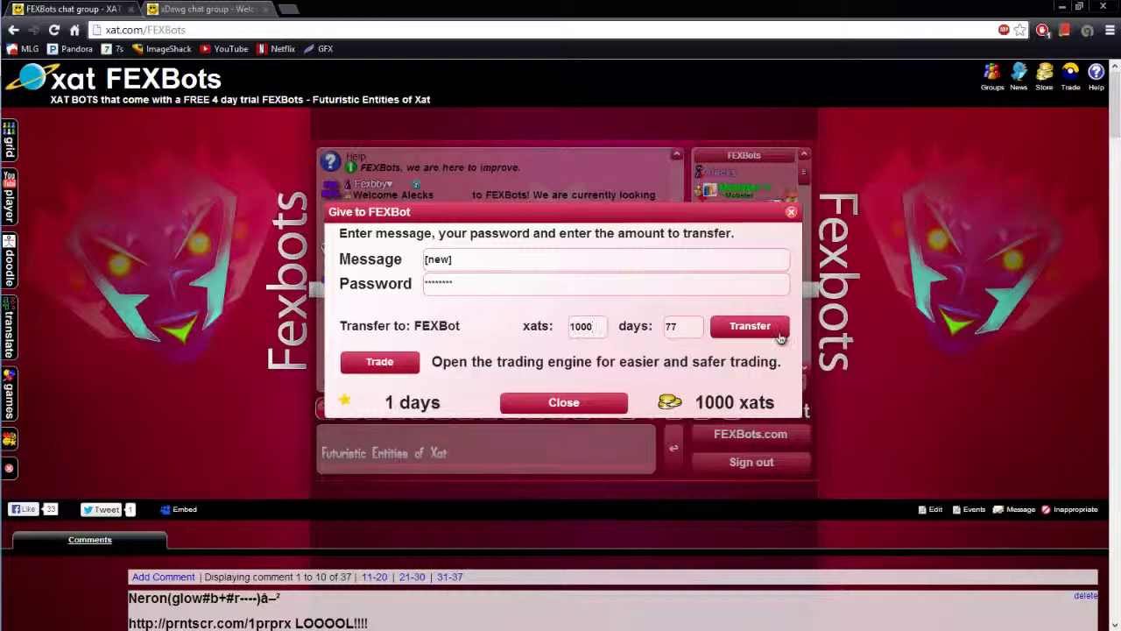
pyautogui.press('Tab')
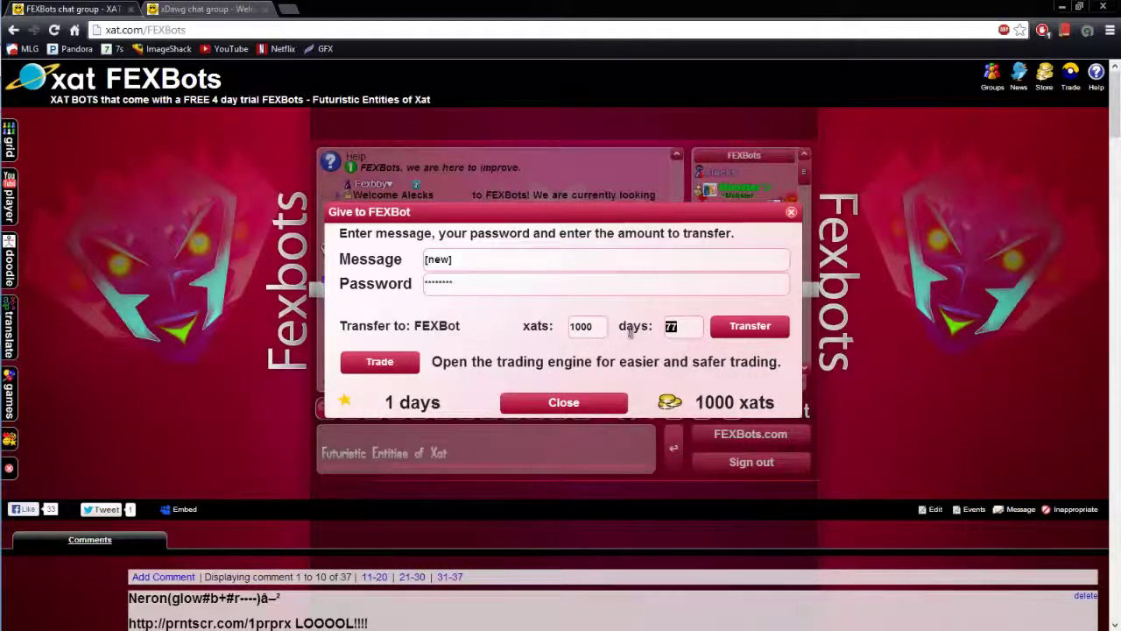
pyautogui.press('BackSpace')
pyautogui.click(743, 329)
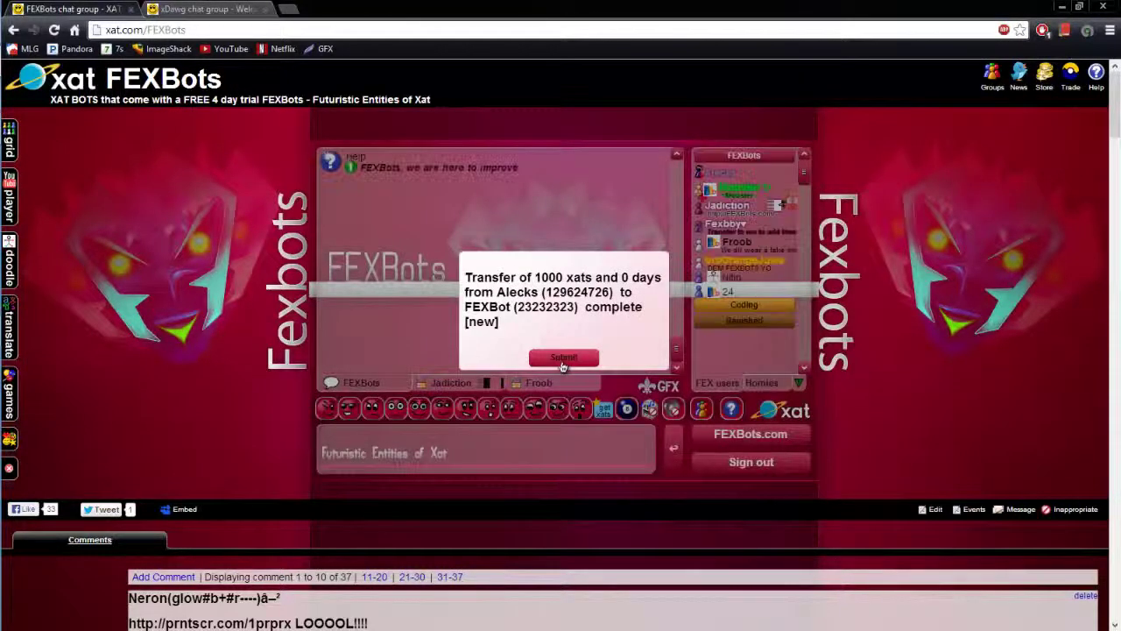
pyautogui.click(563, 358)
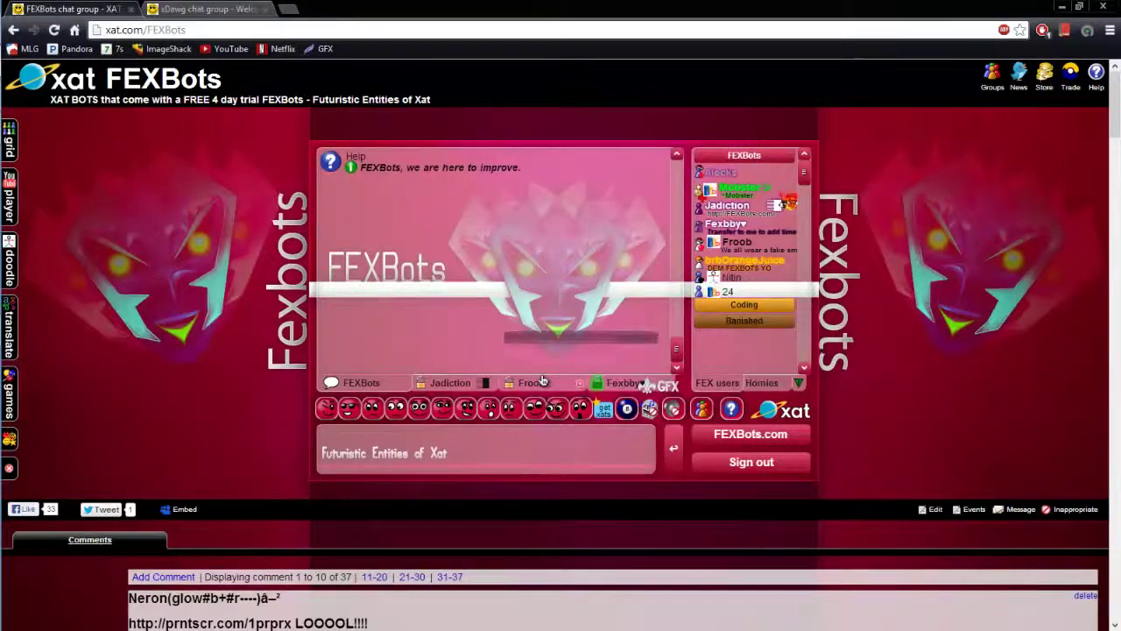
pyautogui.click(604, 383)
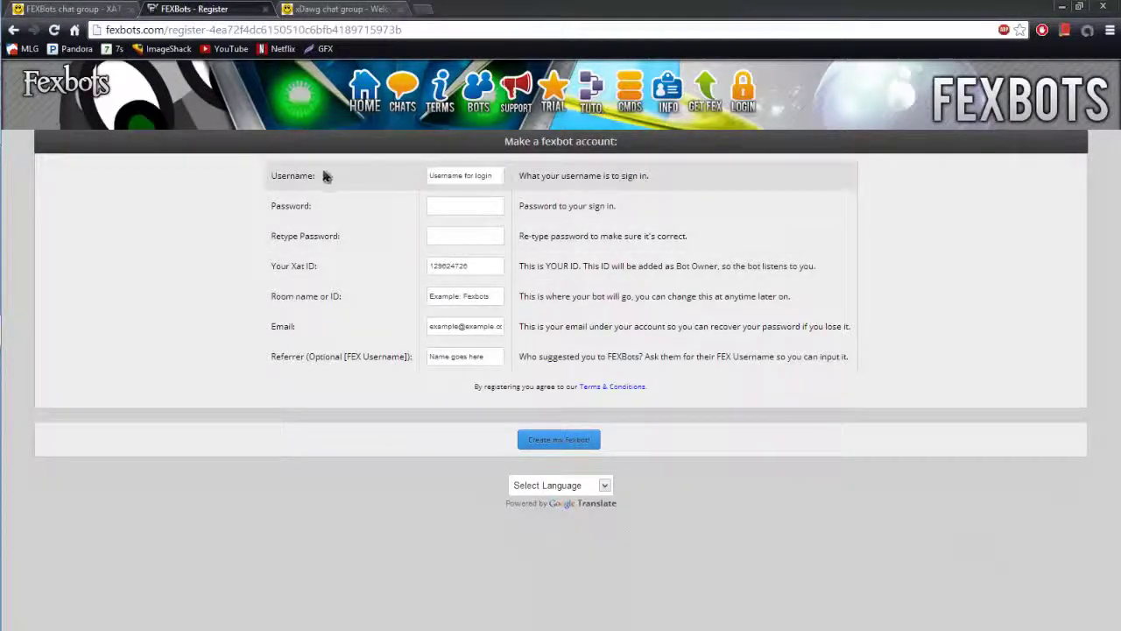
# Step: Enter a login username and fill in the Password and Retype Password fields
pyautogui.click(500, 176)
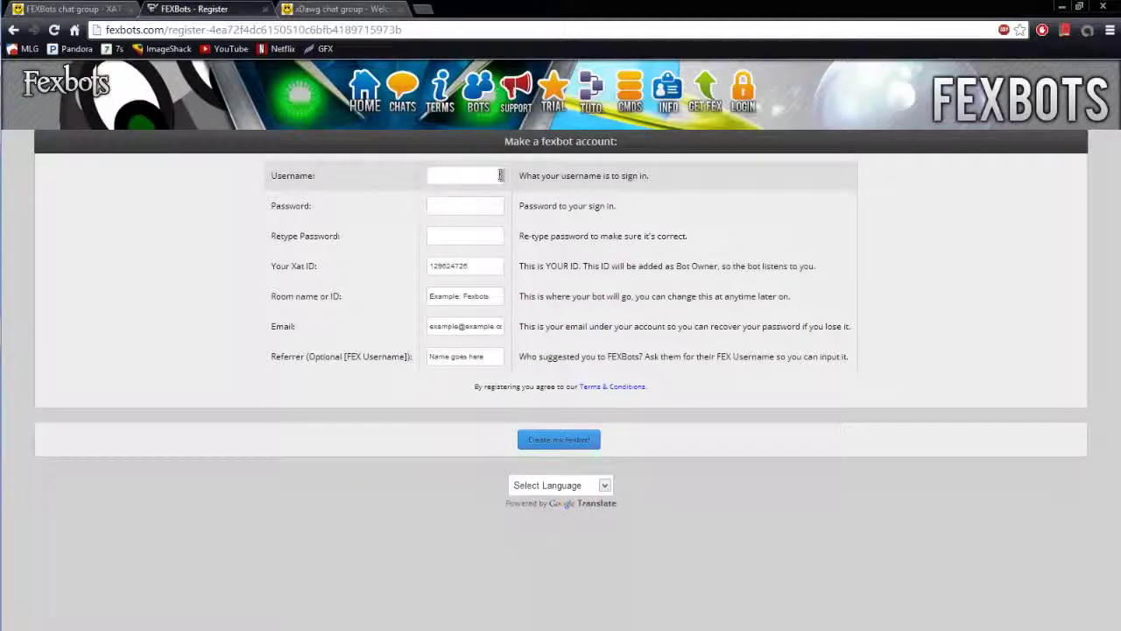
pyautogui.write('d')
pyautogui.write('yFEXUsername')
pyautogui.click(471, 210)
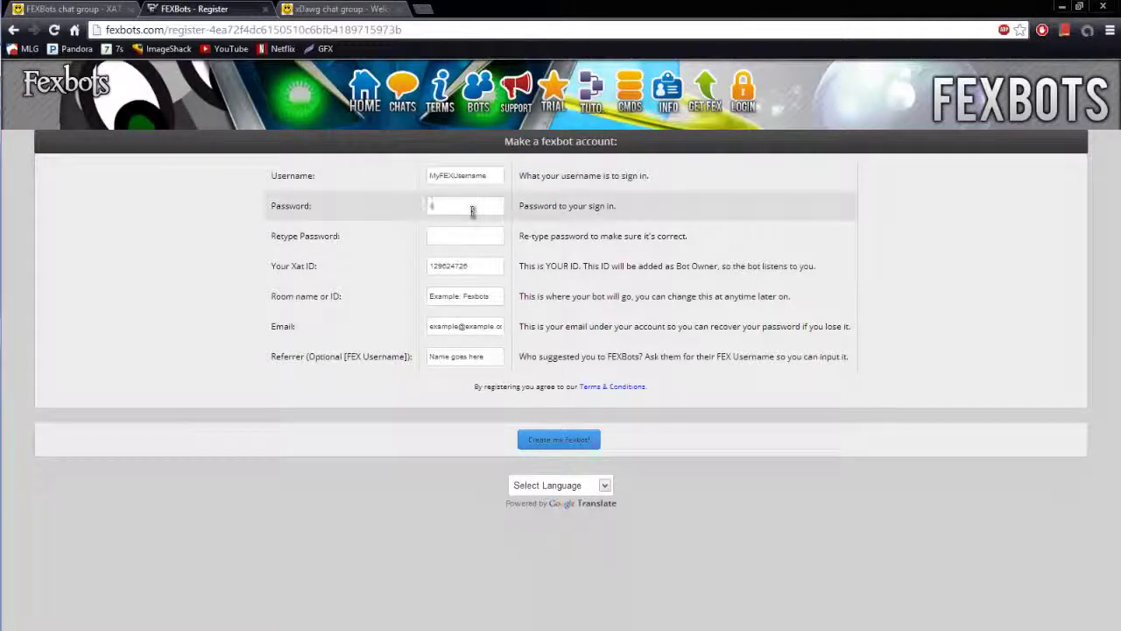
pyautogui.click(465, 233)
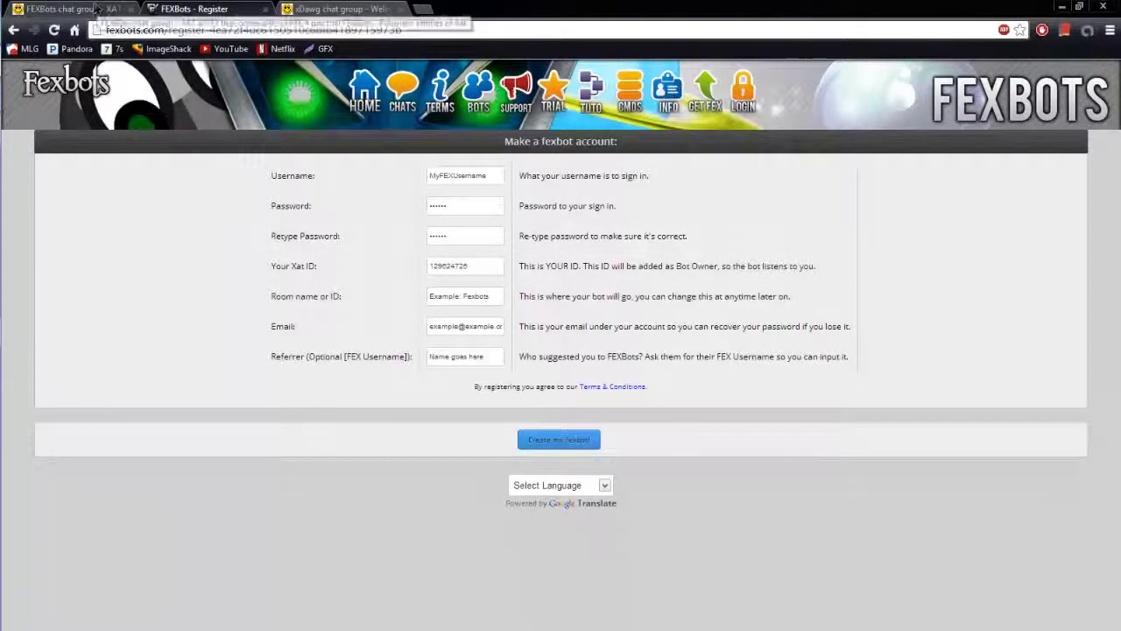
pyautogui.click(70, 9)
pyautogui.click(727, 178)
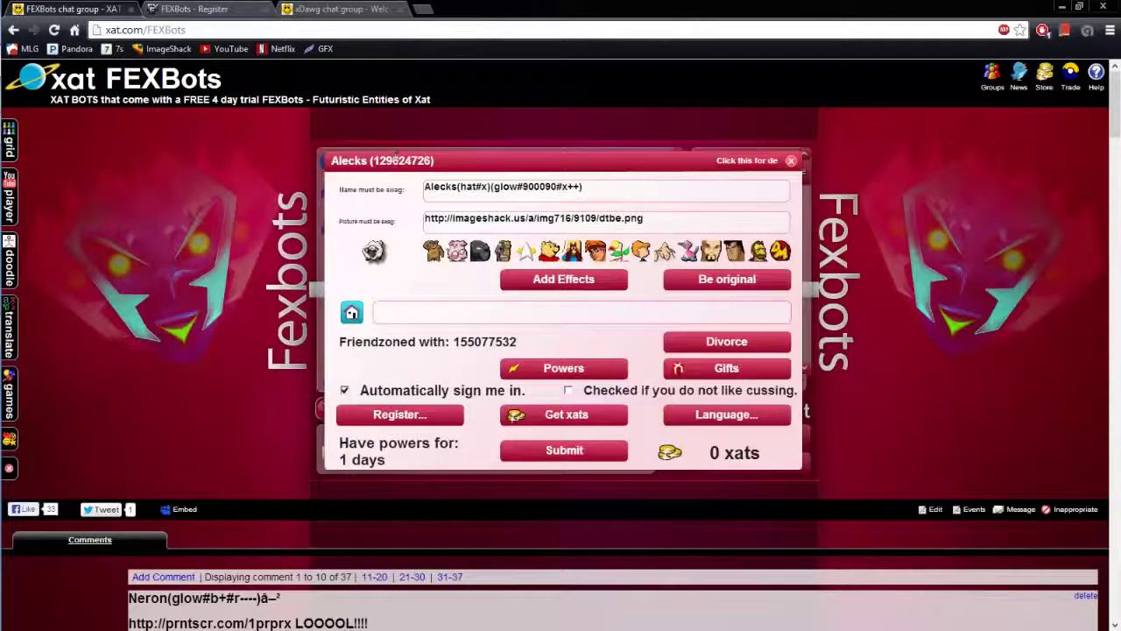
pyautogui.moveTo(375, 160); pyautogui.dragTo(430, 173)
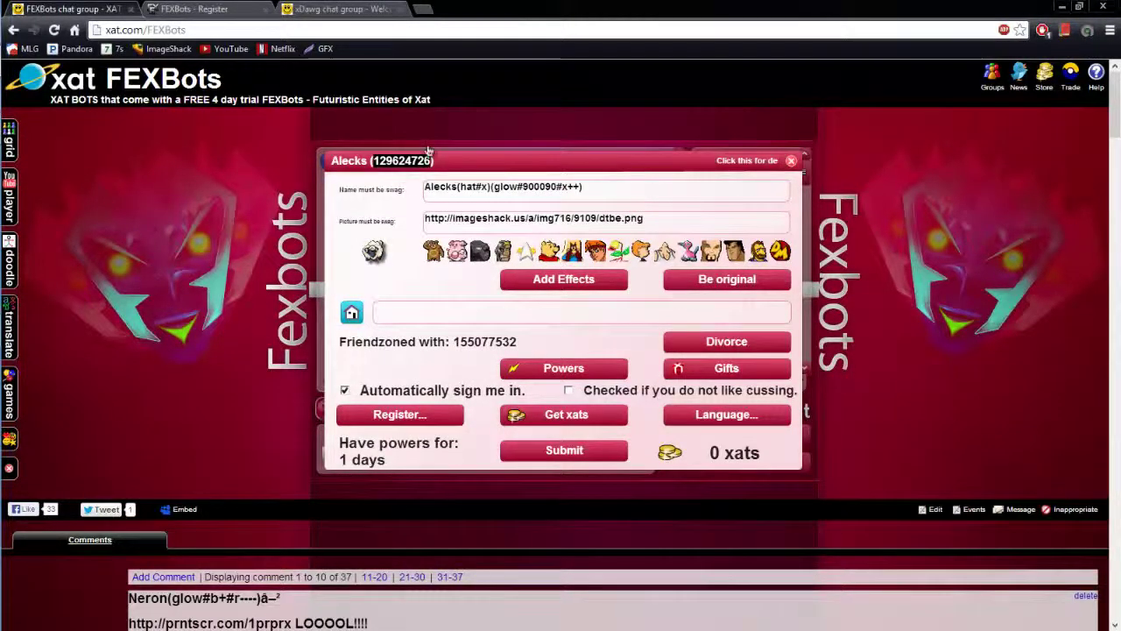
pyautogui.click(791, 160)
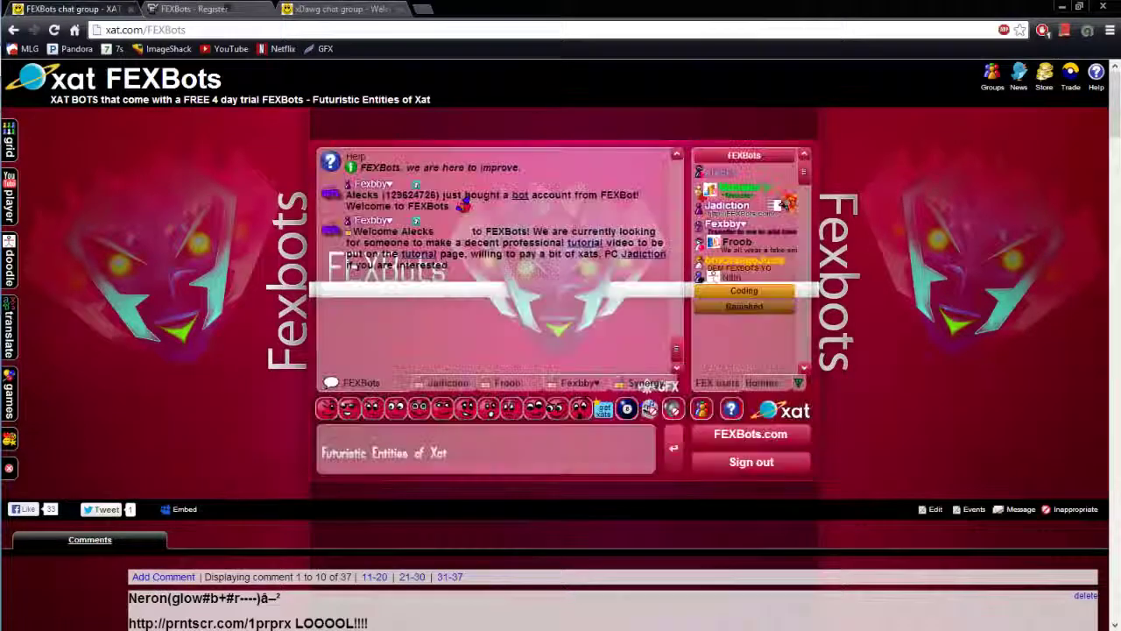
pyautogui.click(195, 9)
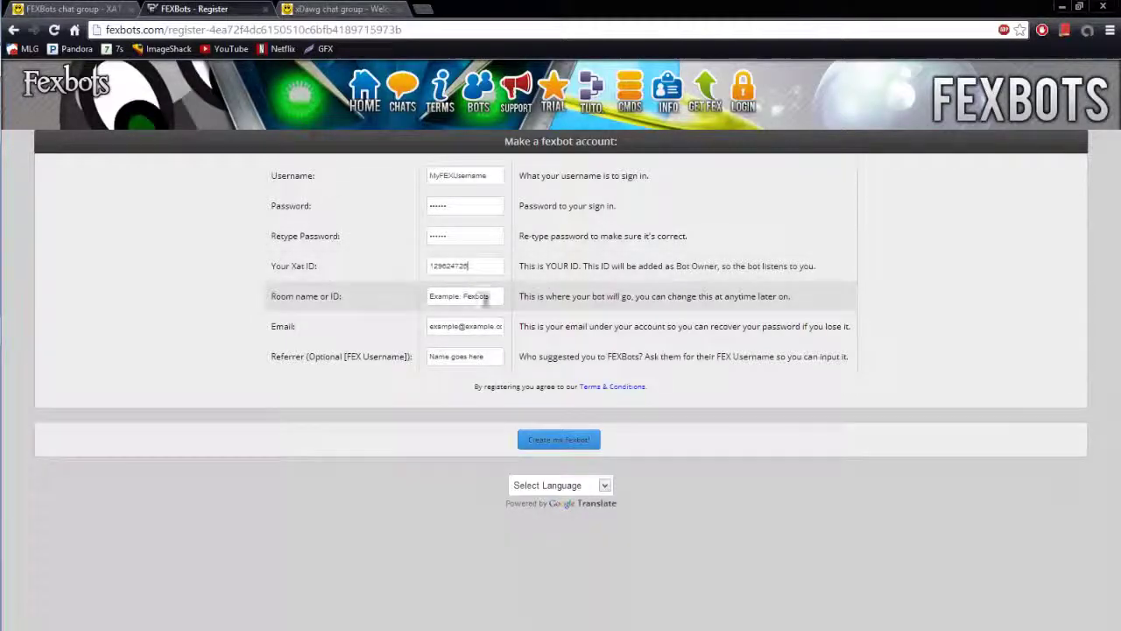
# Step: Create the fexbot with room xDawg and an e-mail address, leaving Referrer empty
pyautogui.click(495, 299)
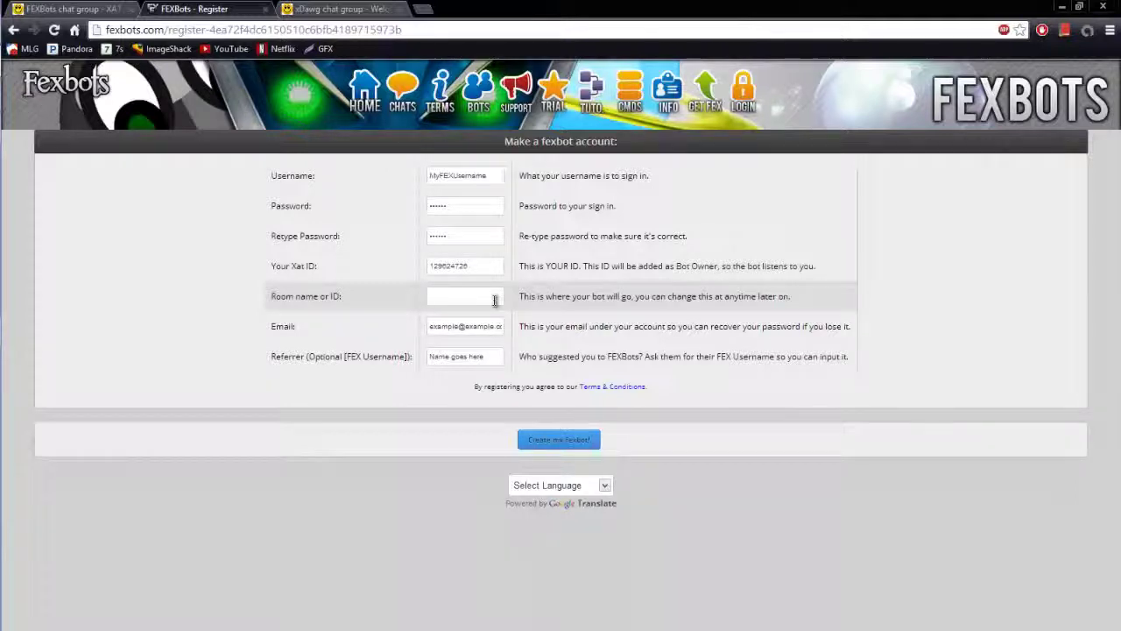
pyautogui.write('xDawg')
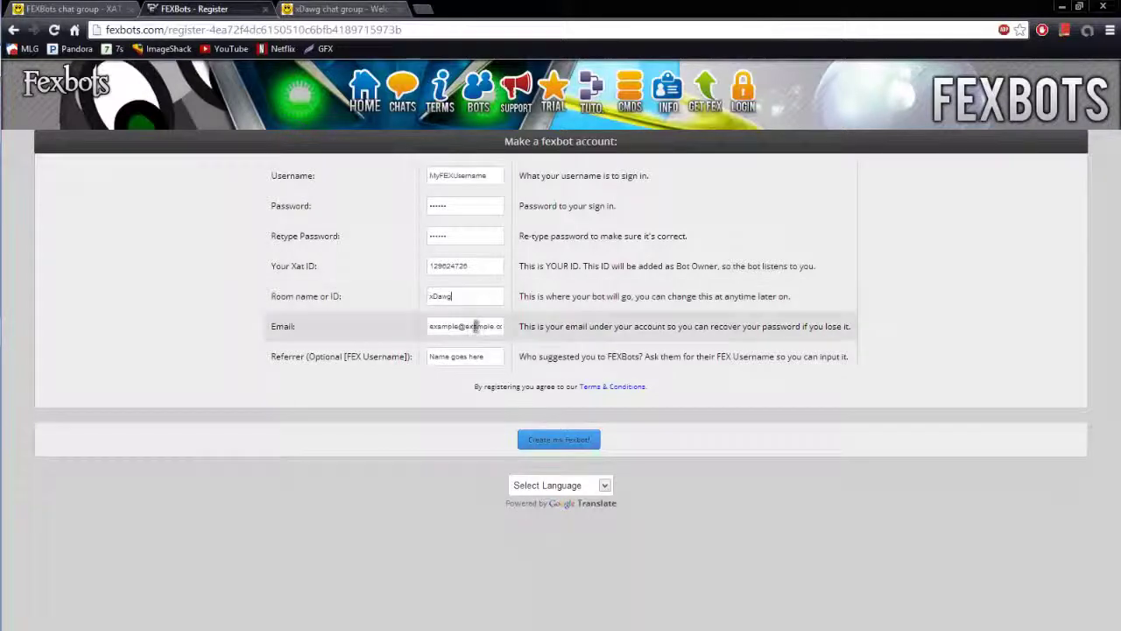
pyautogui.click(464, 324)
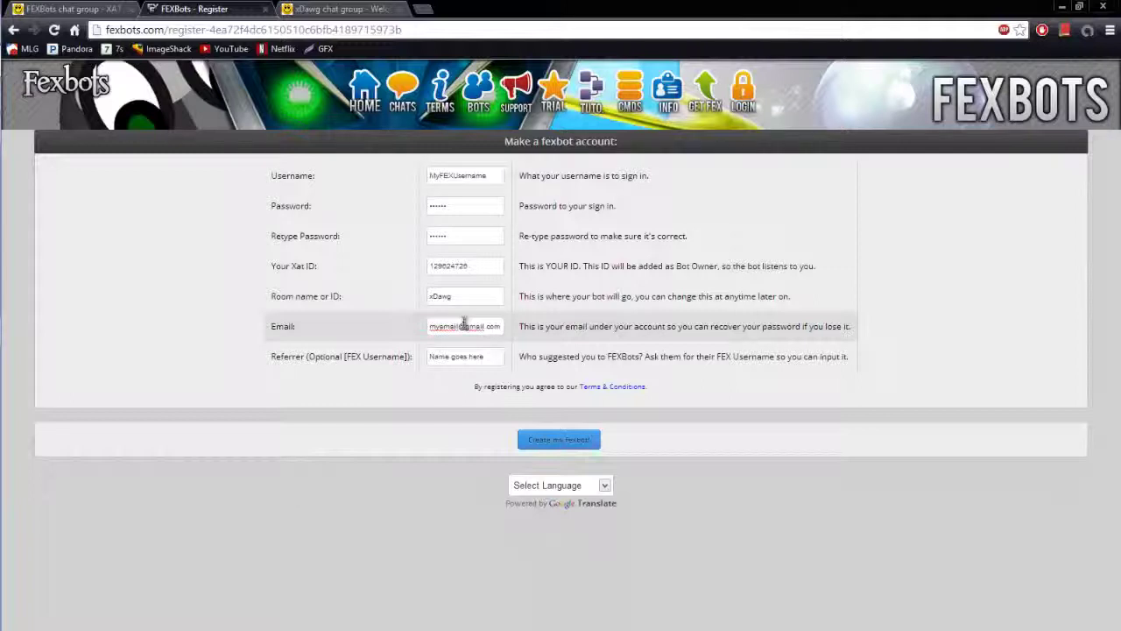
pyautogui.click(475, 356)
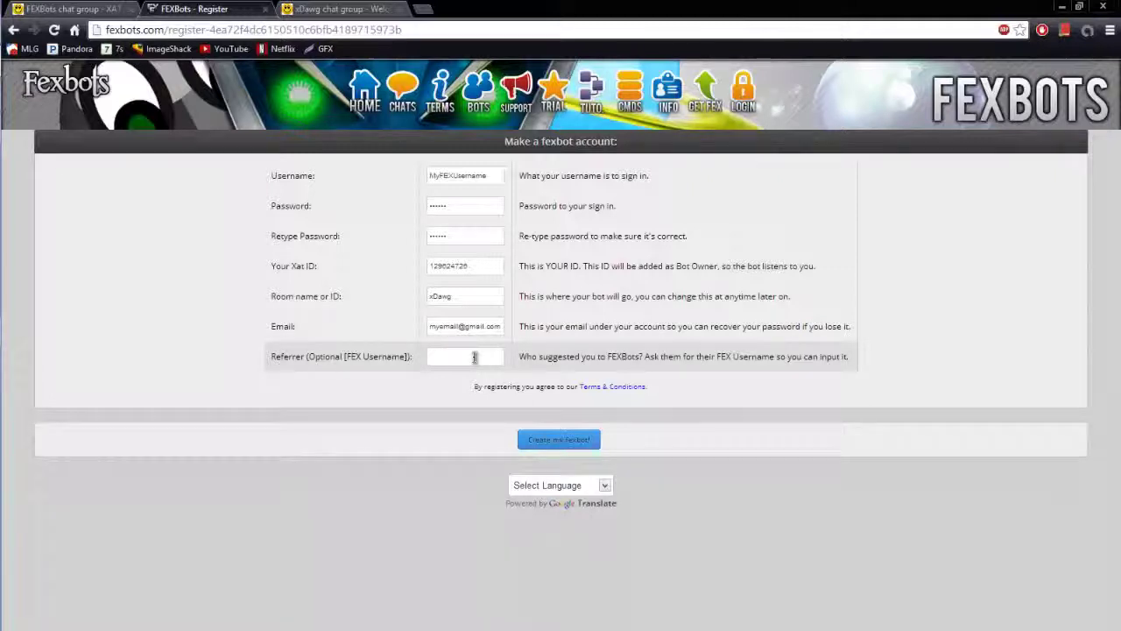
pyautogui.click(547, 435)
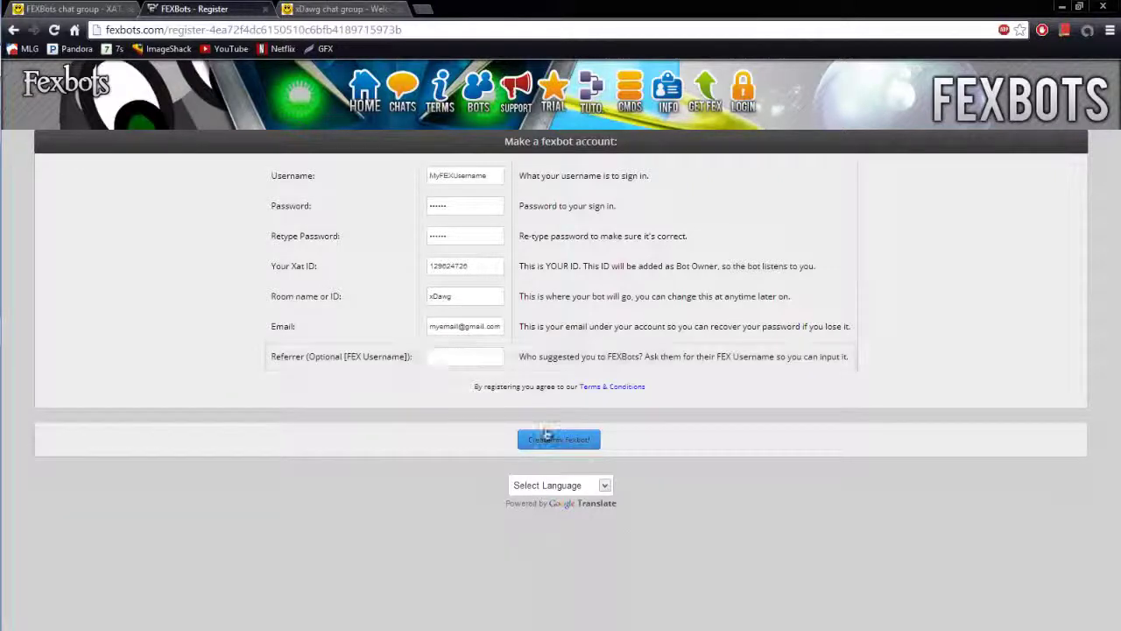
pyautogui.click(18, 325)
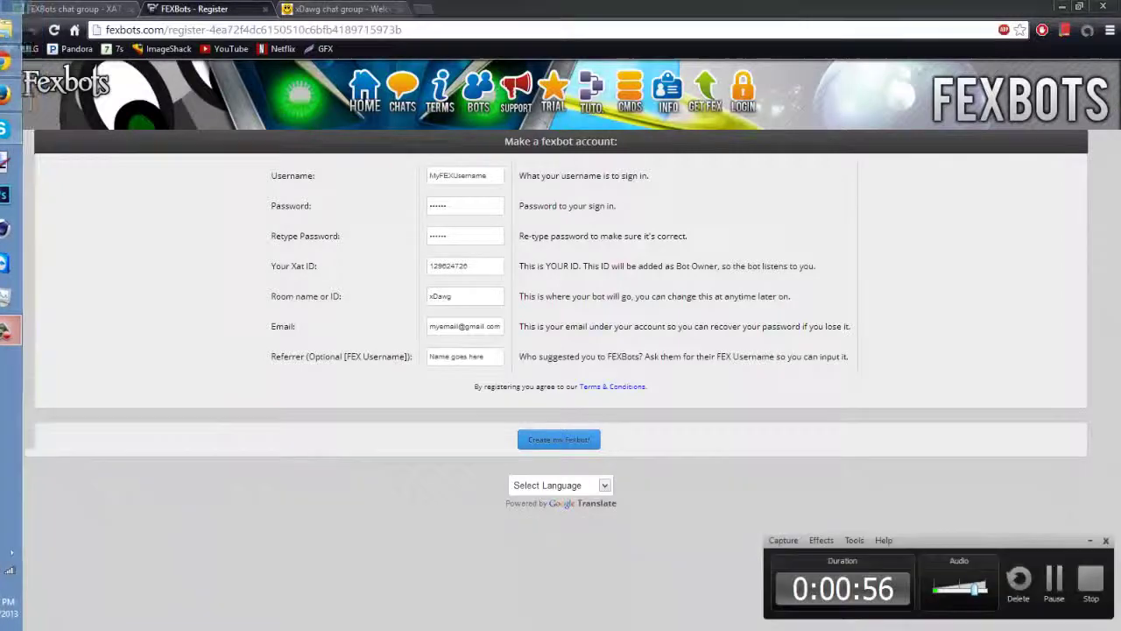
pyautogui.click(1056, 583)
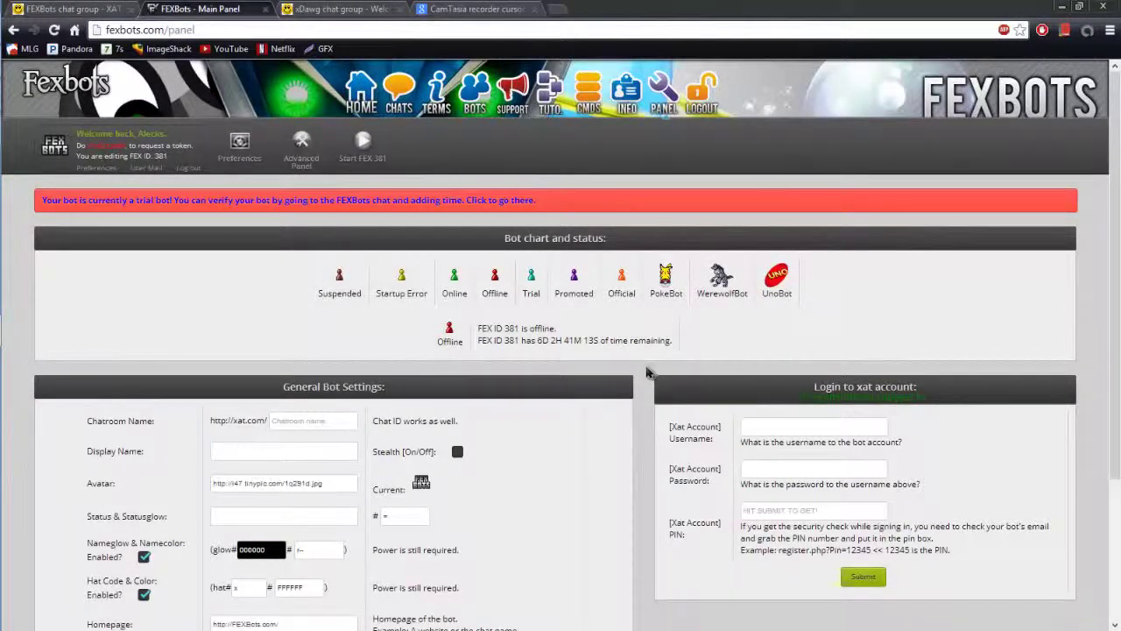
# Step: Set the bot's Chatroom Name to xDawg and Display Name to xDawg Bot
pyautogui.scroll(-3, 646, 372)
pyautogui.scroll(-1, 645, 372)
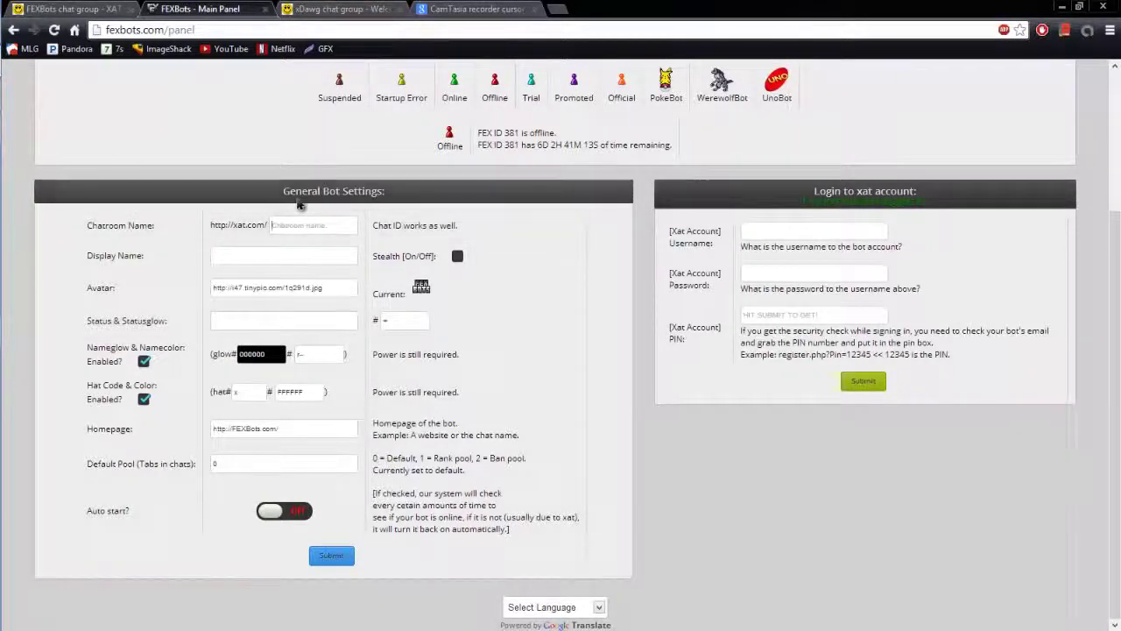
pyautogui.click(294, 226)
pyautogui.write('xDawg')
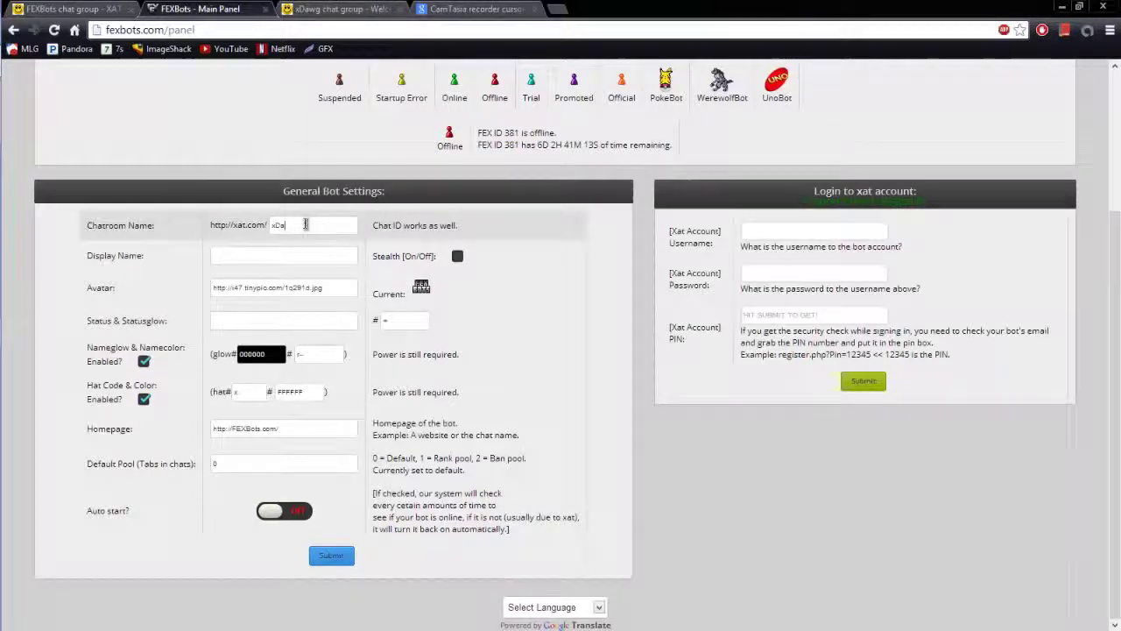
pyautogui.click(262, 257)
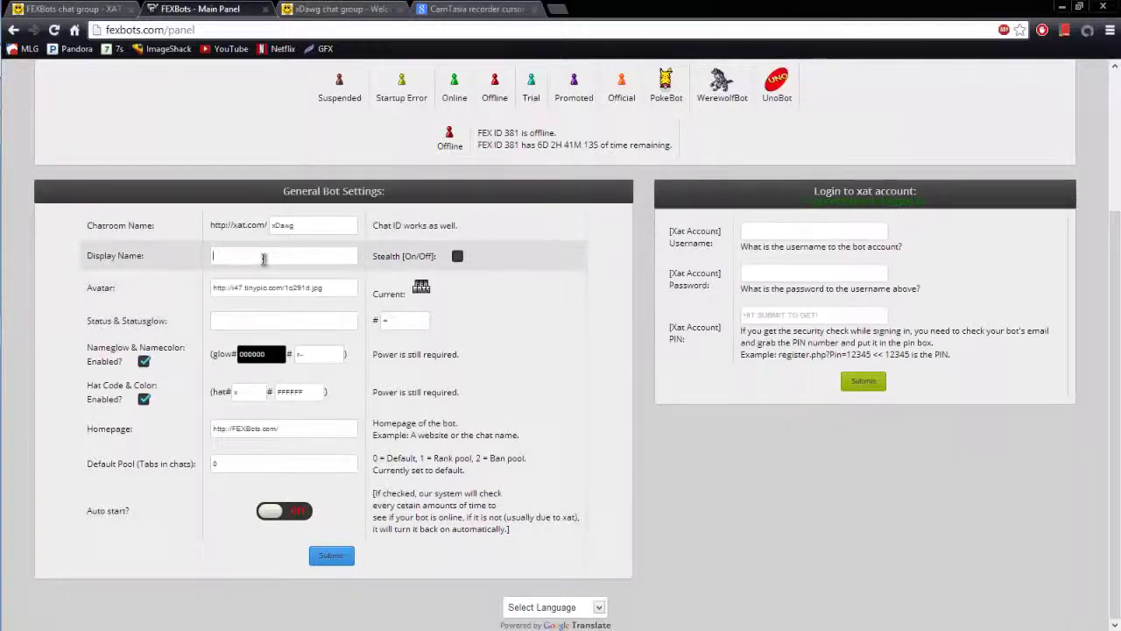
pyautogui.write('xDawg Bot')
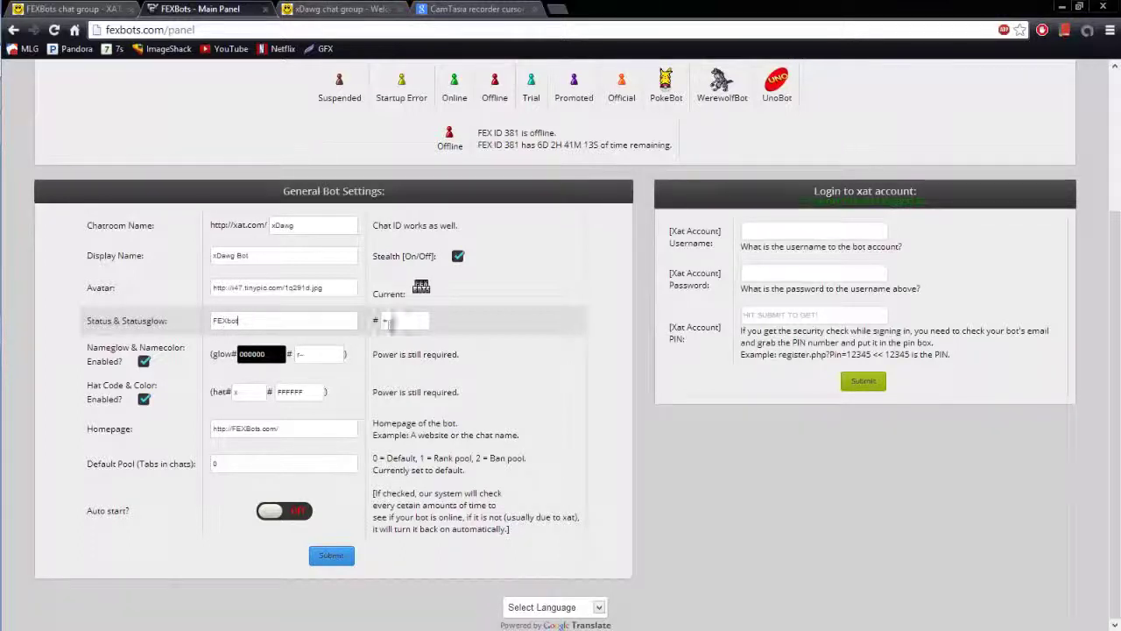
# Step: Set the status glow colour to cyan 4DFFF3
pyautogui.click(390, 320)
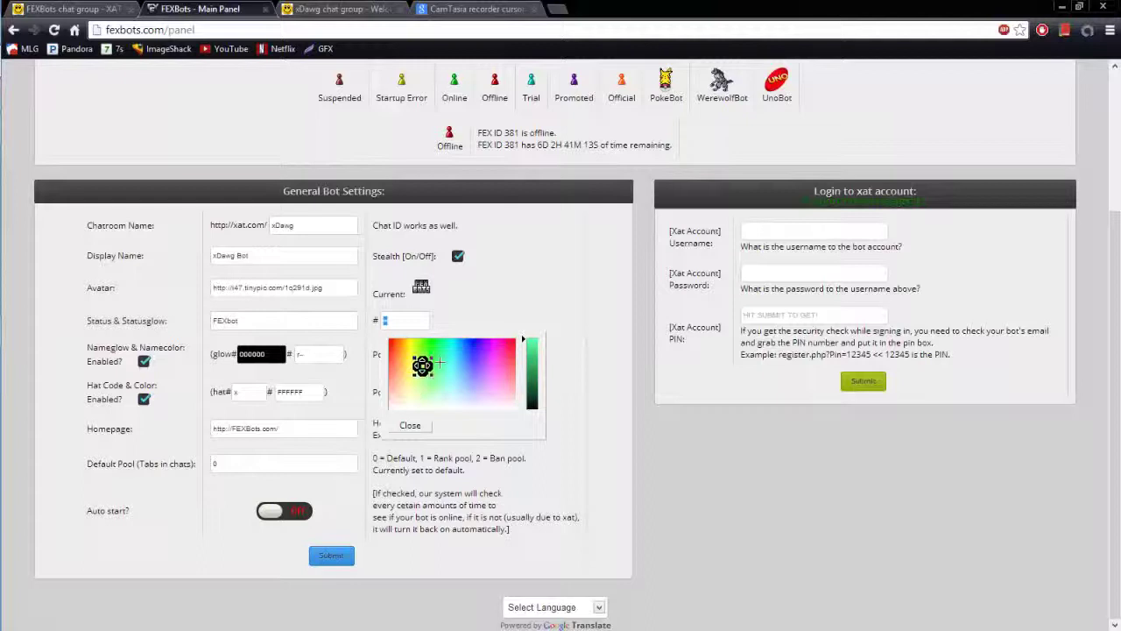
pyautogui.click(484, 367)
pyautogui.moveTo(484, 367); pyautogui.dragTo(449, 360)
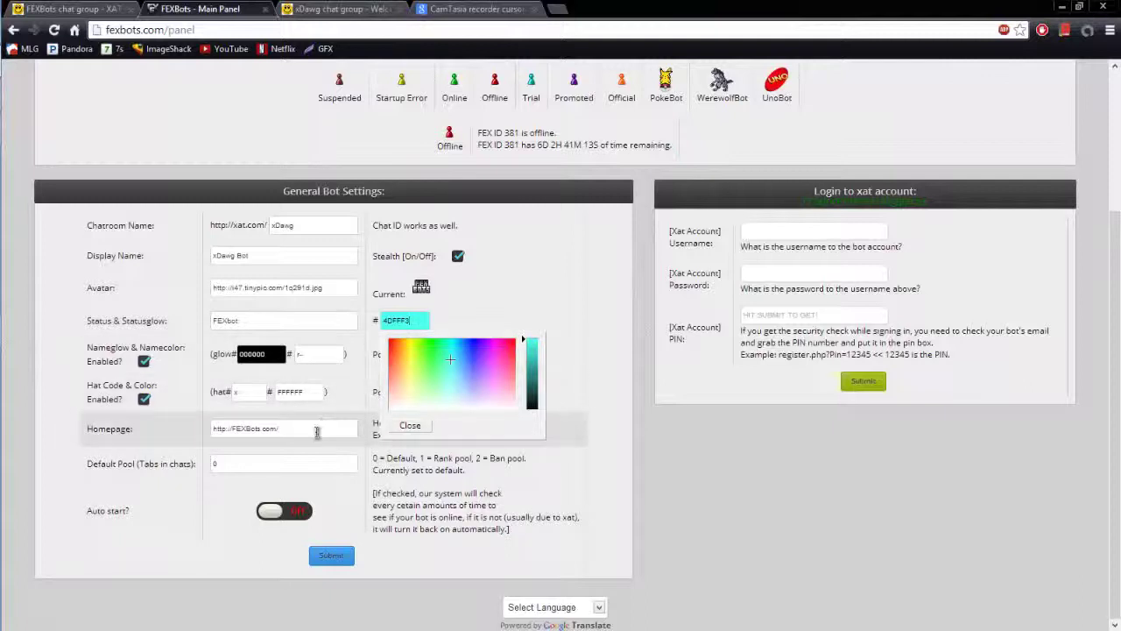
# Step: Check the Homepage address and keep the Default Pool at 0
pyautogui.click(317, 432)
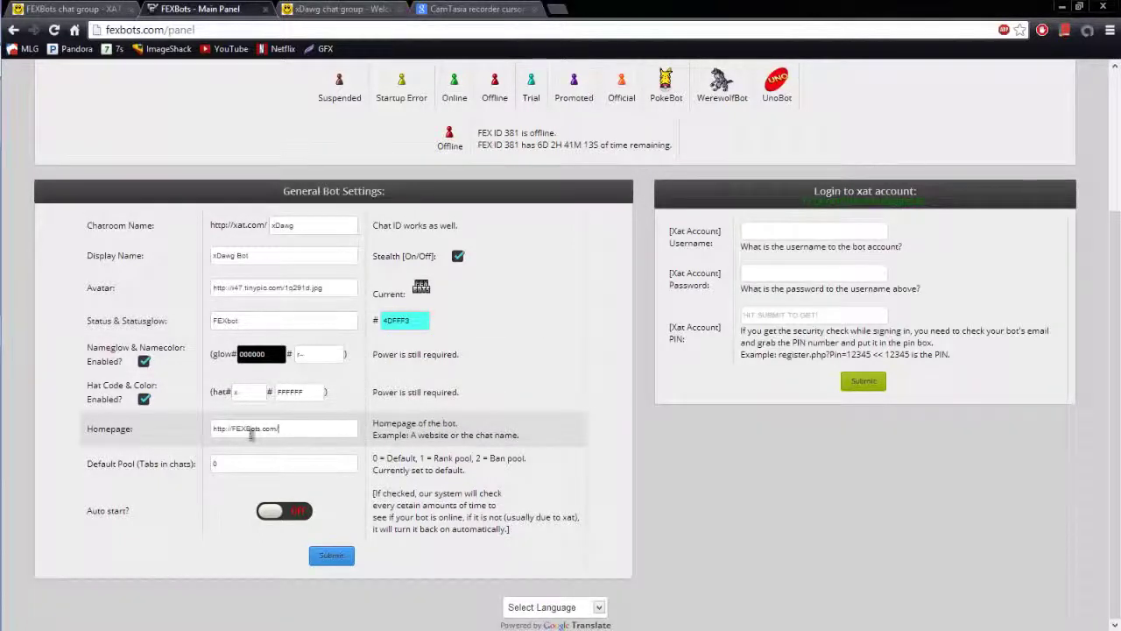
pyautogui.hotkey('ctrl', 'a')
pyautogui.click(292, 429)
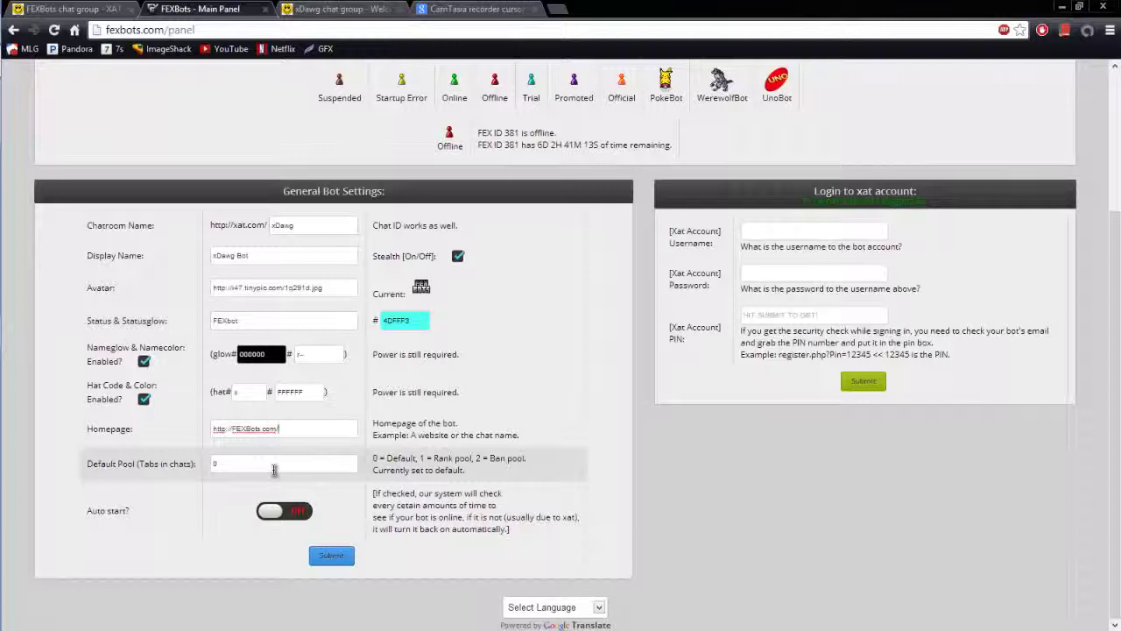
pyautogui.moveTo(252, 465); pyautogui.dragTo(181, 463)
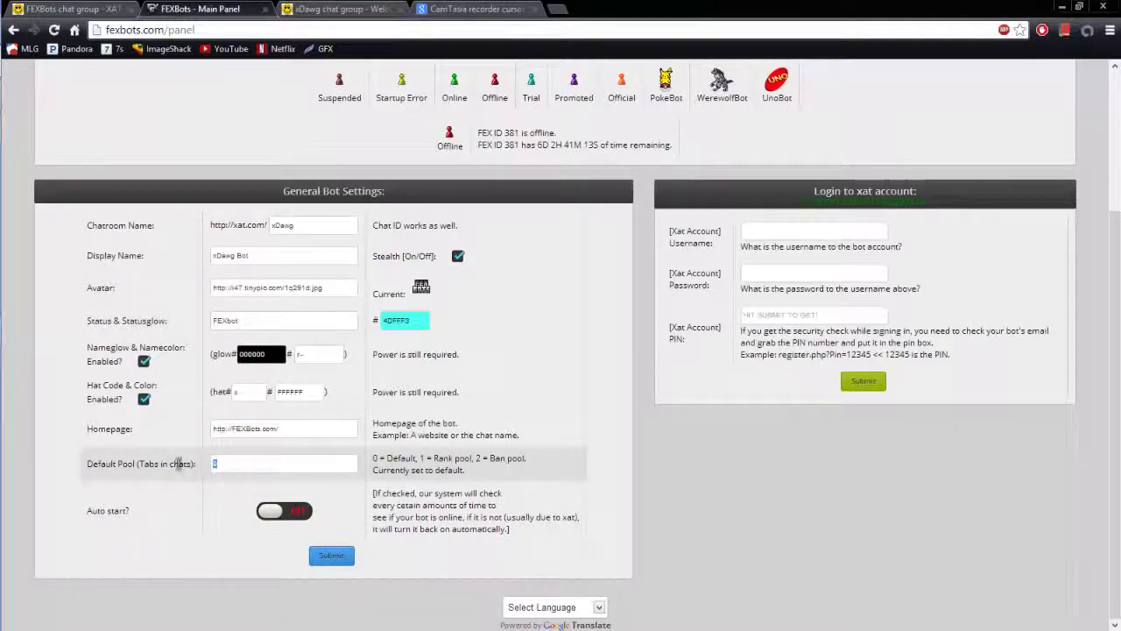
pyautogui.write('0')
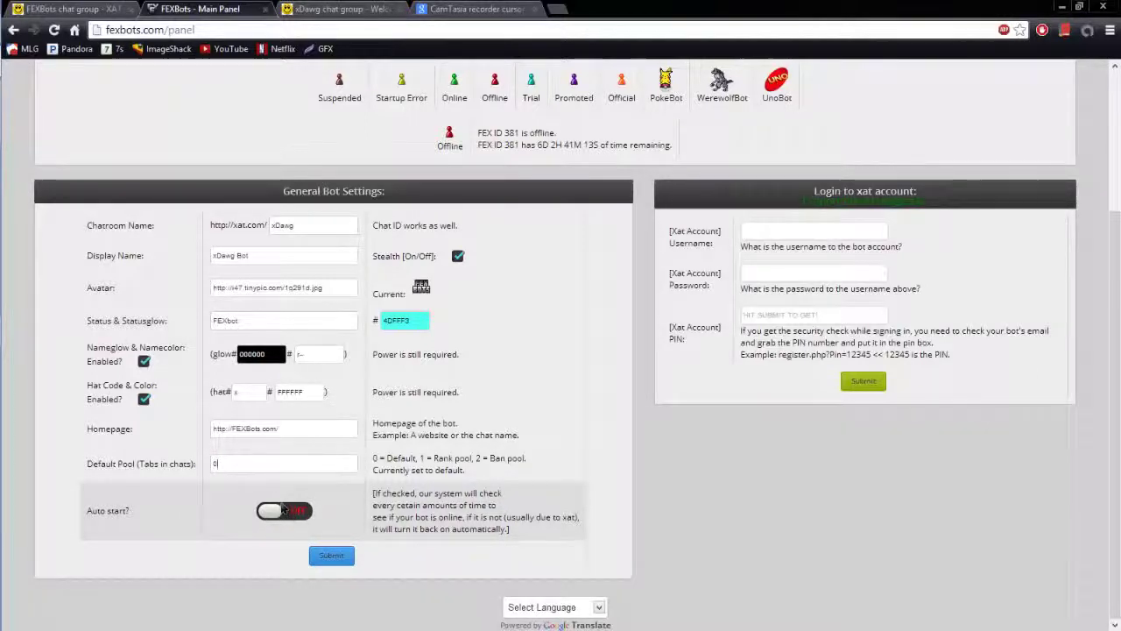
# Step: Switch Auto start to ON
pyautogui.click(279, 512)
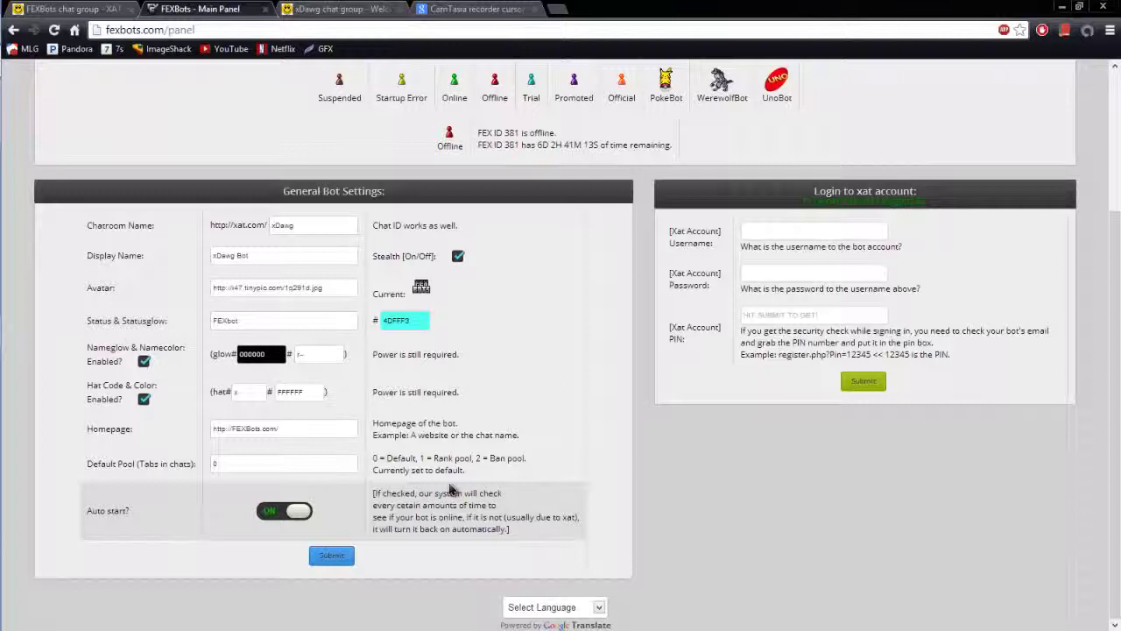
pyautogui.click(296, 513)
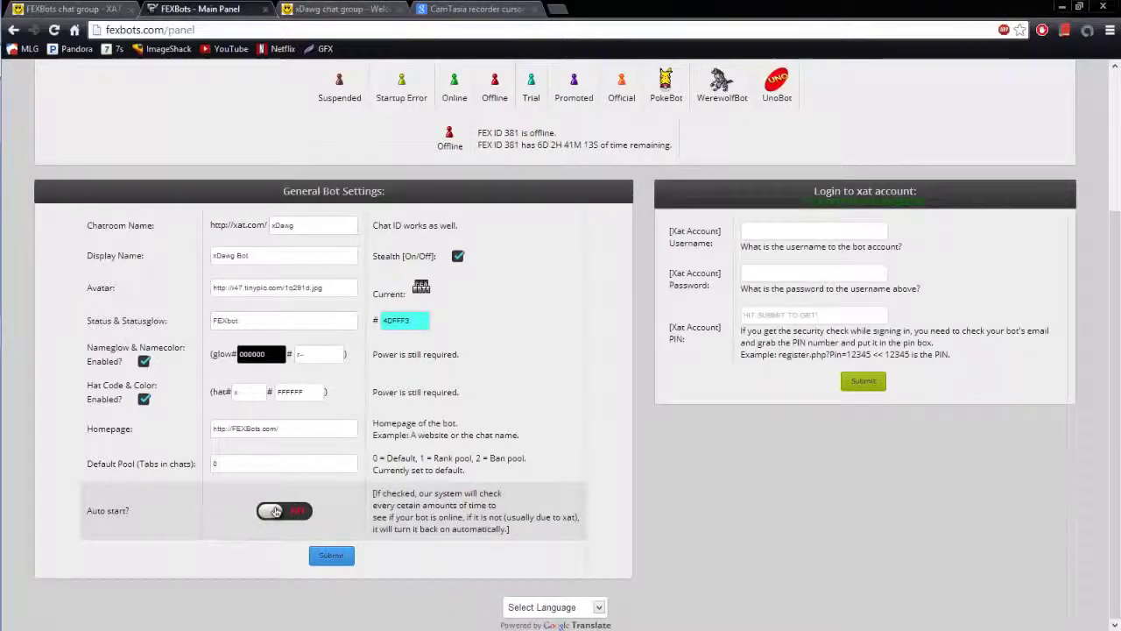
pyautogui.click(276, 511)
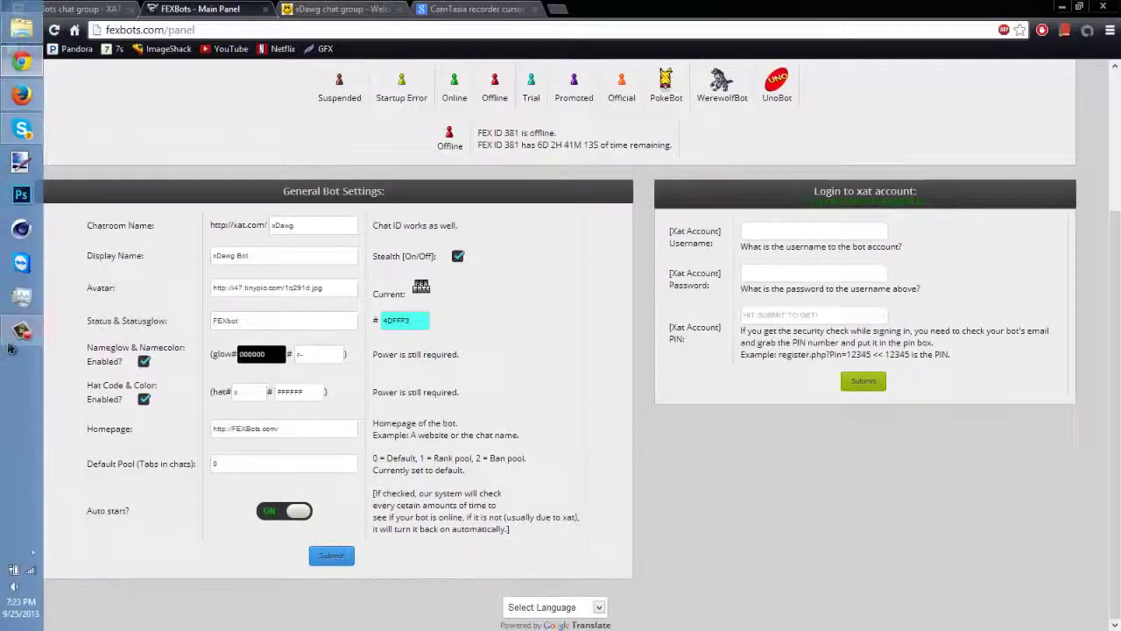
pyautogui.click(20, 334)
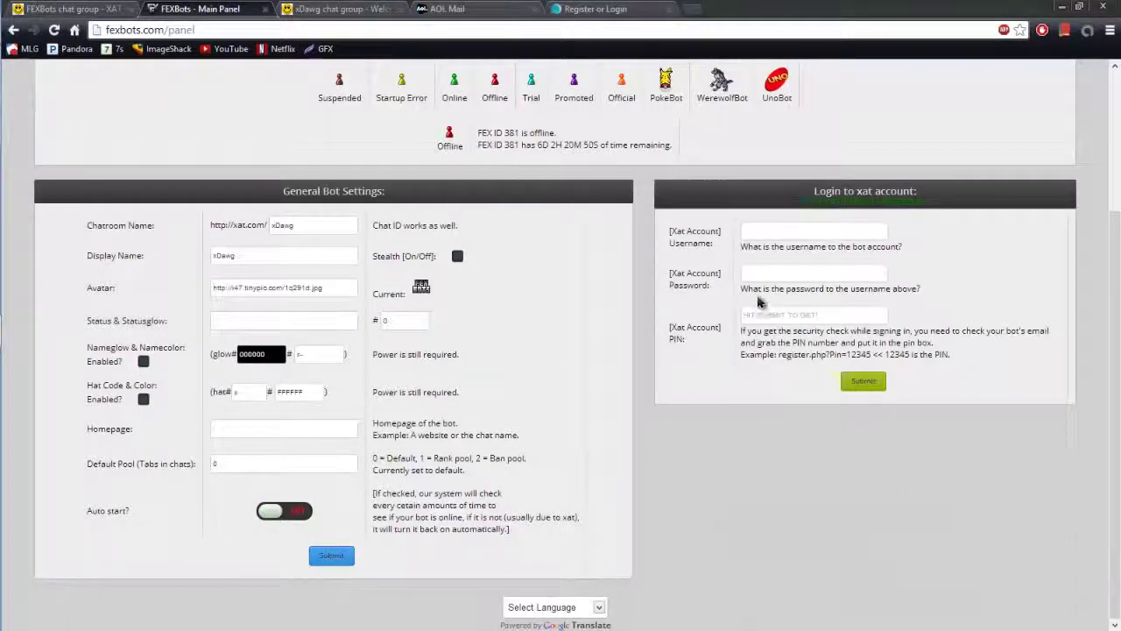
# Step: Submit the bot's saved xat username and its password in the xat account login form
pyautogui.click(765, 271)
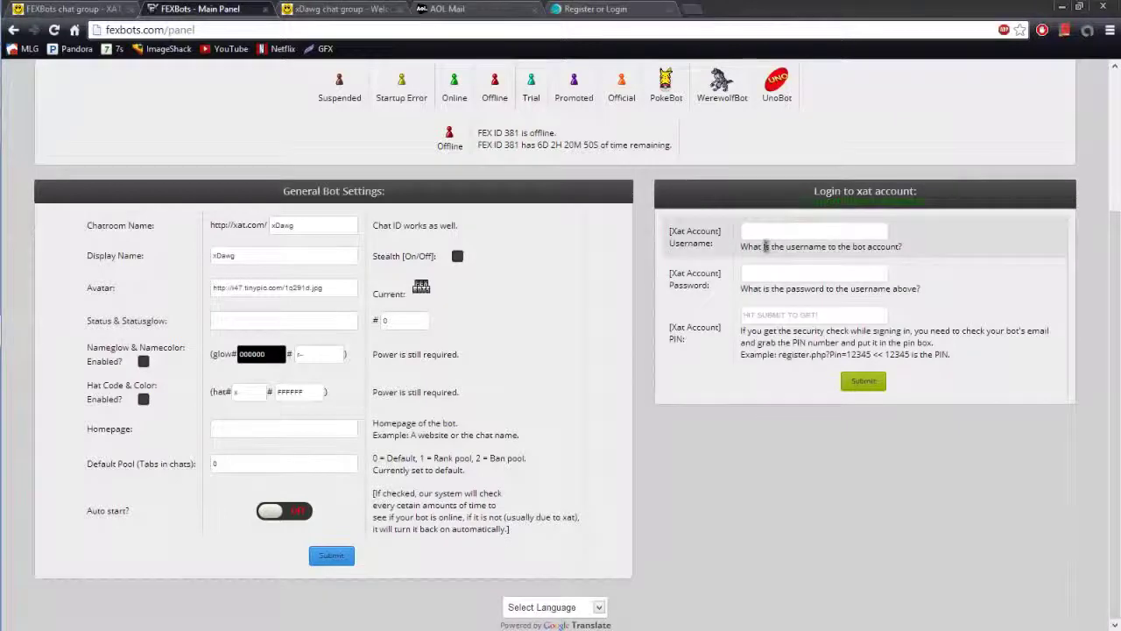
pyautogui.scroll(2, 810, 469)
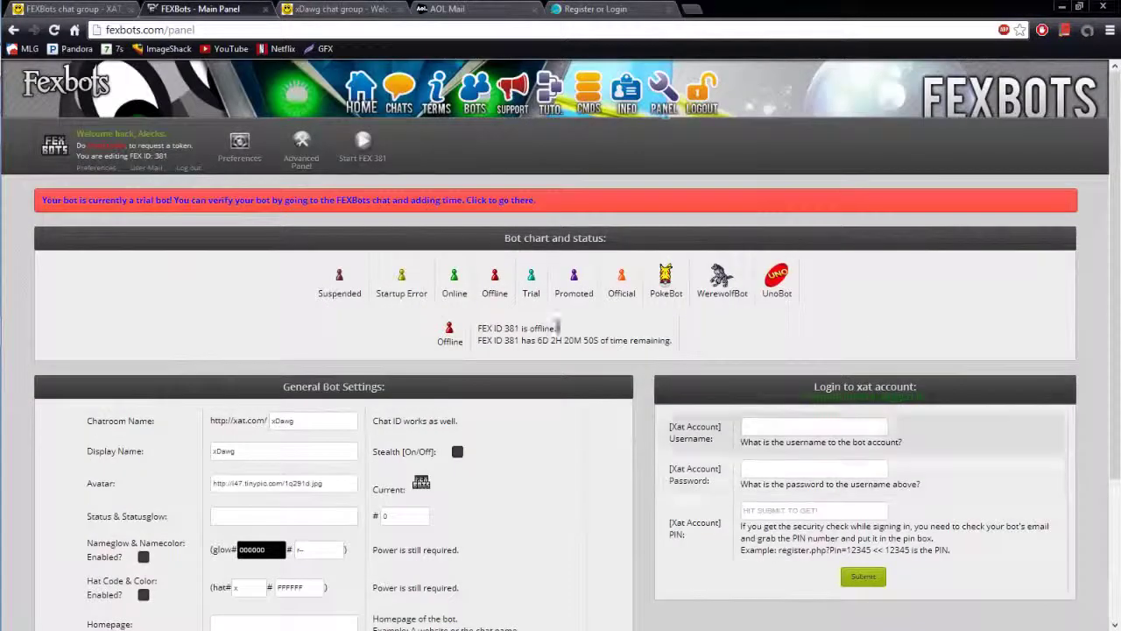
pyautogui.scroll(-2, 674, 178)
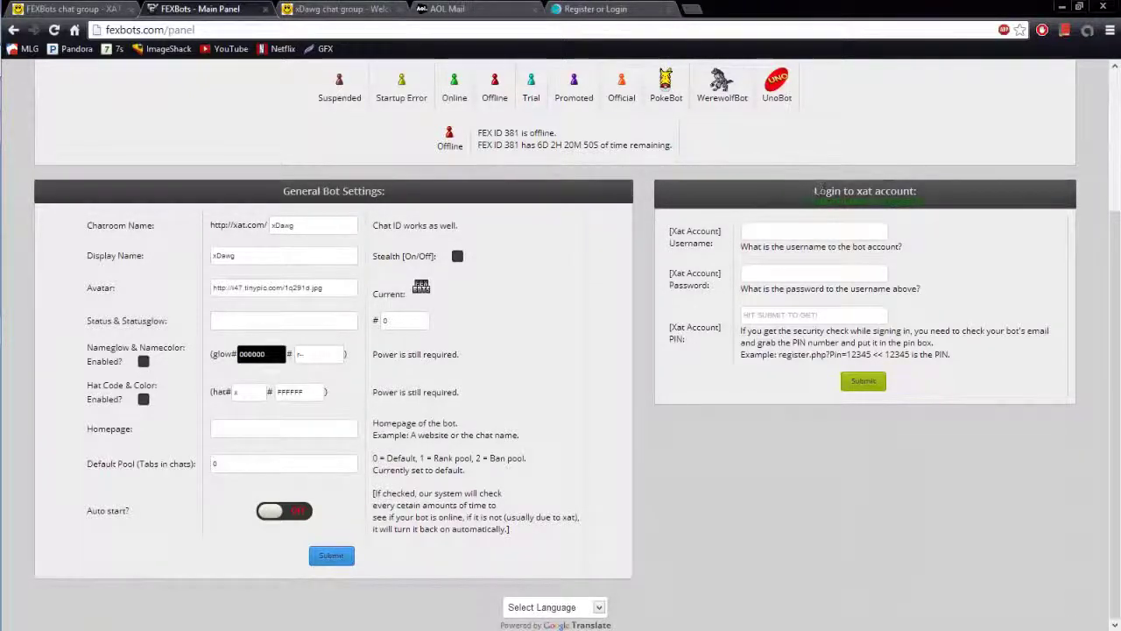
pyautogui.click(779, 232)
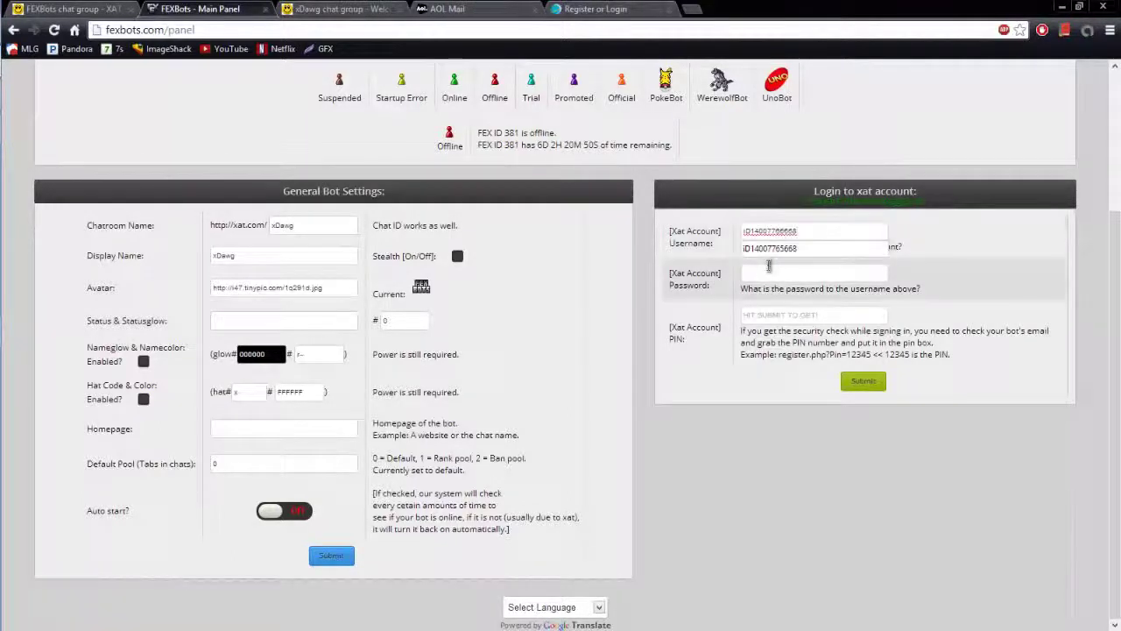
pyautogui.click(771, 249)
pyautogui.click(767, 272)
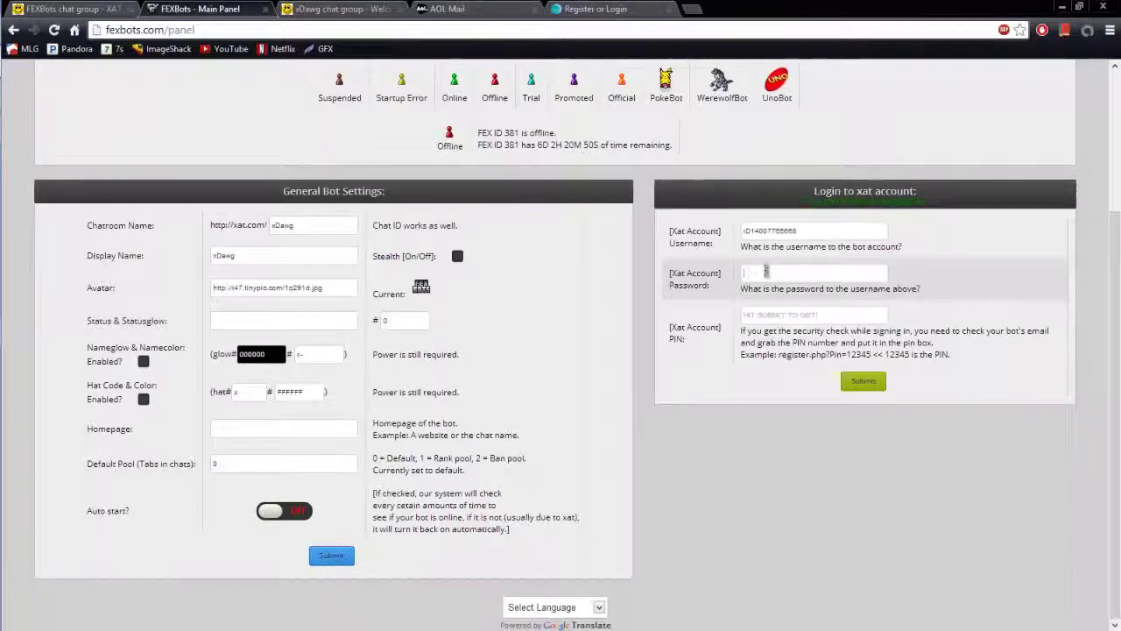
pyautogui.write('******')
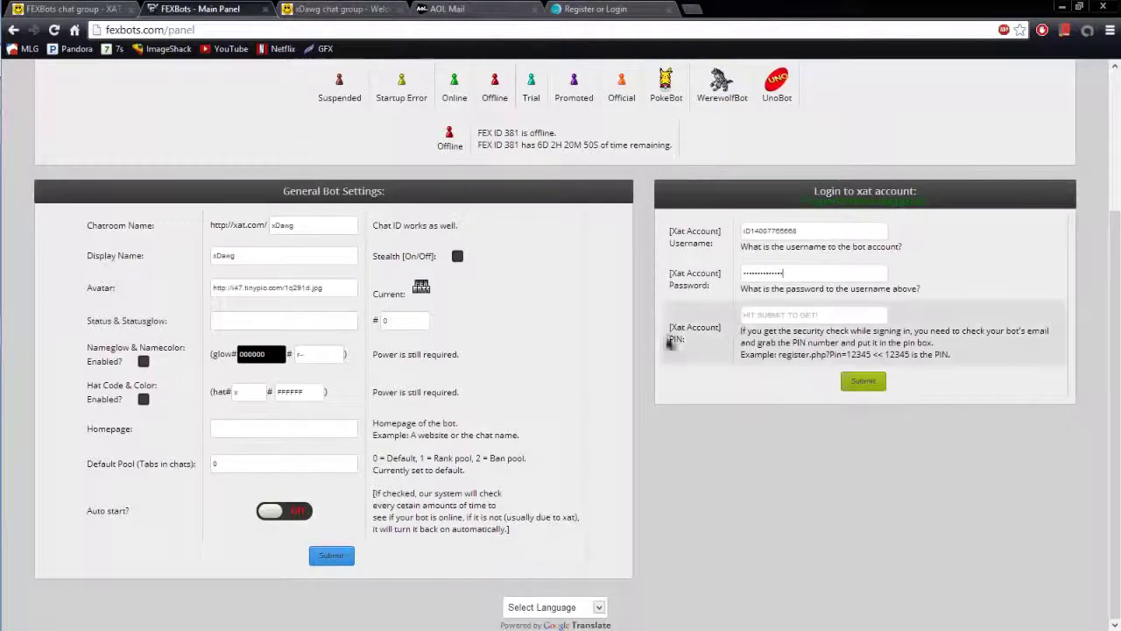
pyautogui.click(857, 381)
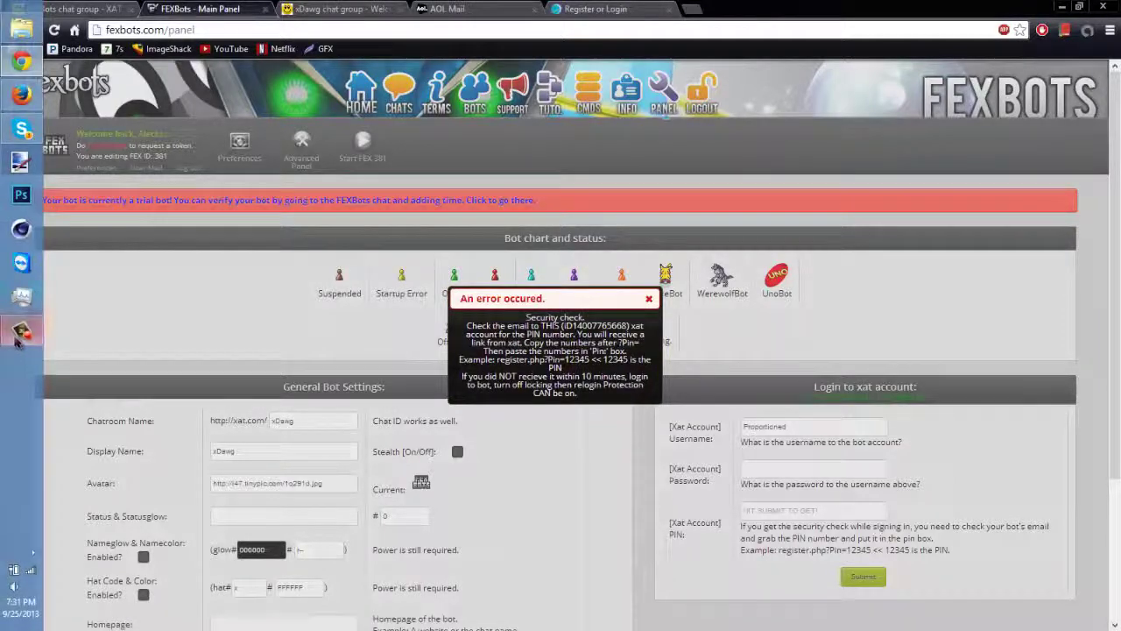
pyautogui.click(17, 338)
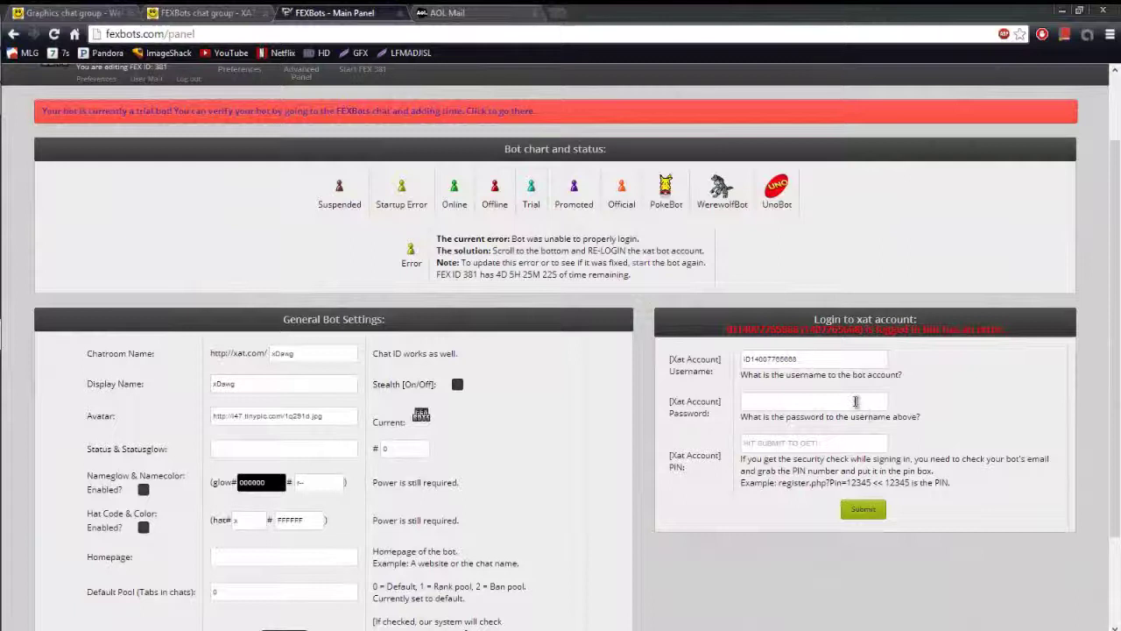
# Step: Open the xat Login PIN e-mail in AOL Mail, select the PIN digits, and return to the FEXBots panel
pyautogui.click(500, 11)
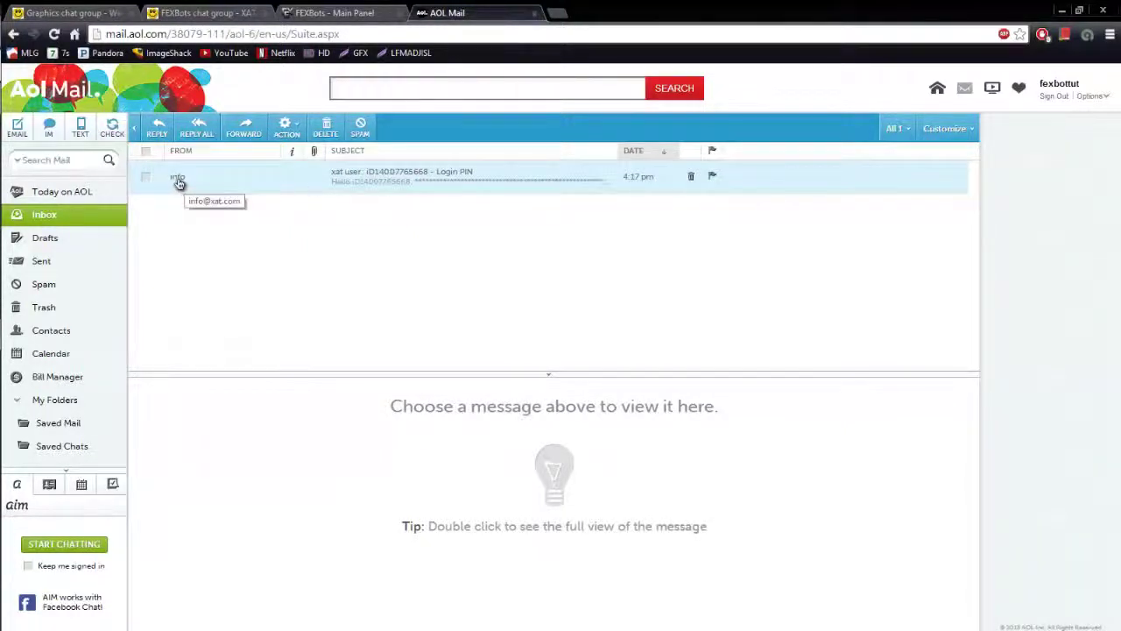
pyautogui.click(237, 183)
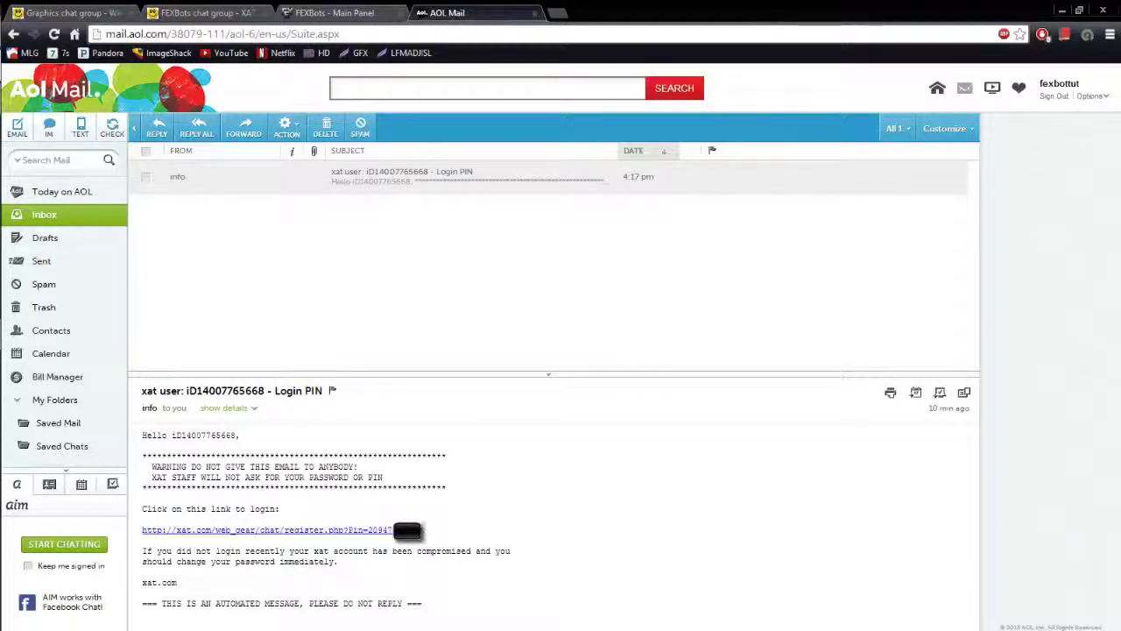
pyautogui.moveTo(407, 530); pyautogui.dragTo(368, 531)
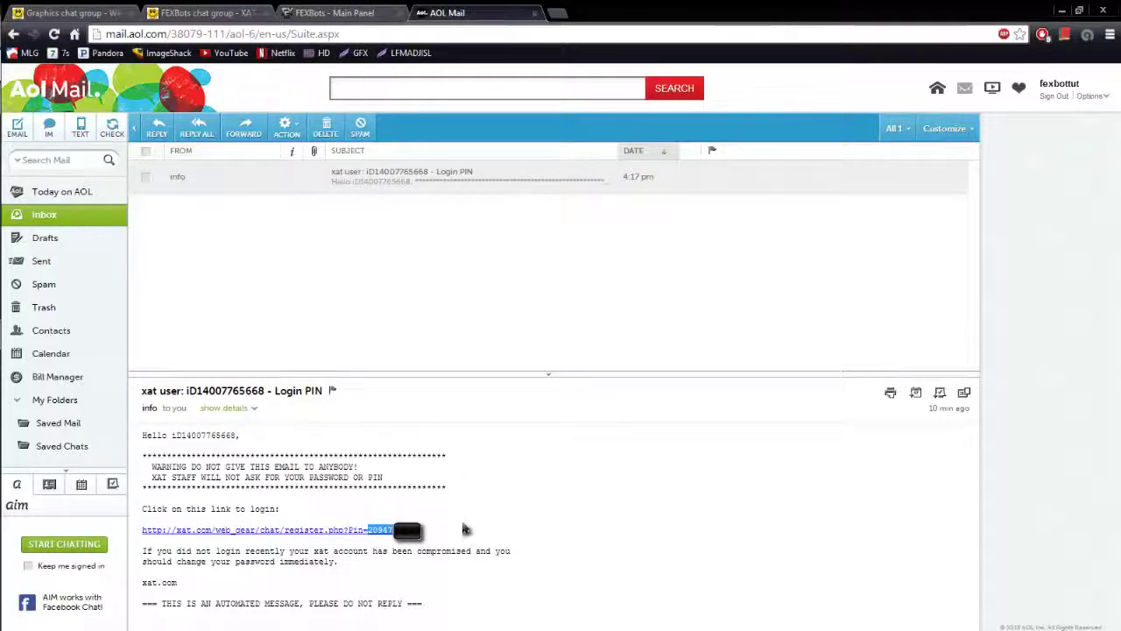
pyautogui.click(346, 12)
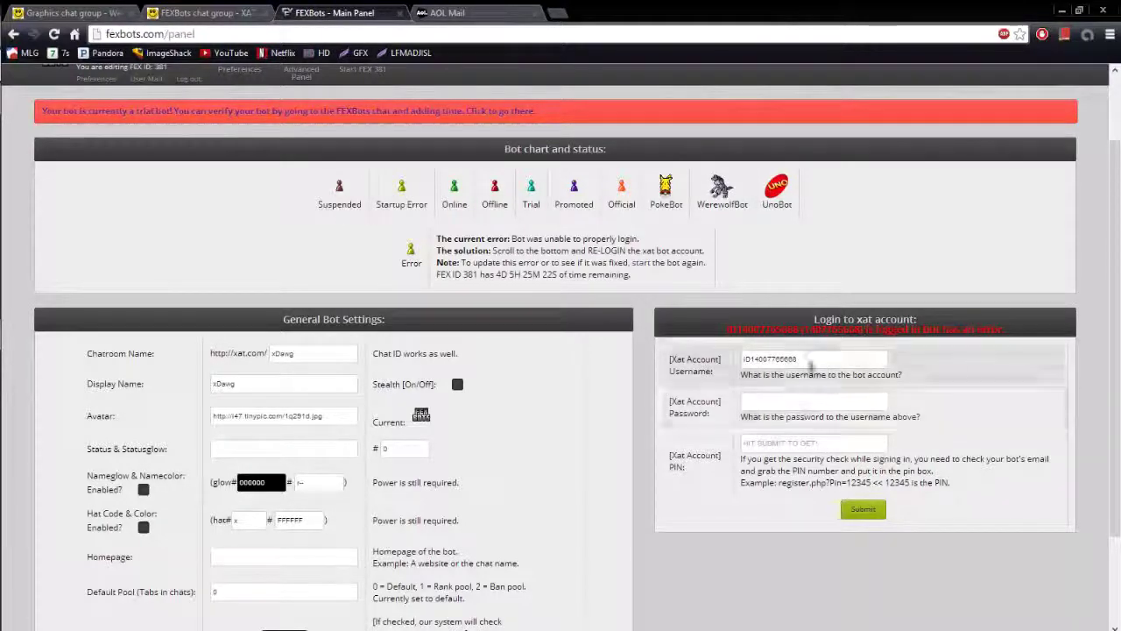
# Step: Log the bot into its xat account with the account password and the e-mailed login PIN
pyautogui.moveTo(822, 360); pyautogui.dragTo(714, 355)
pyautogui.click(784, 405)
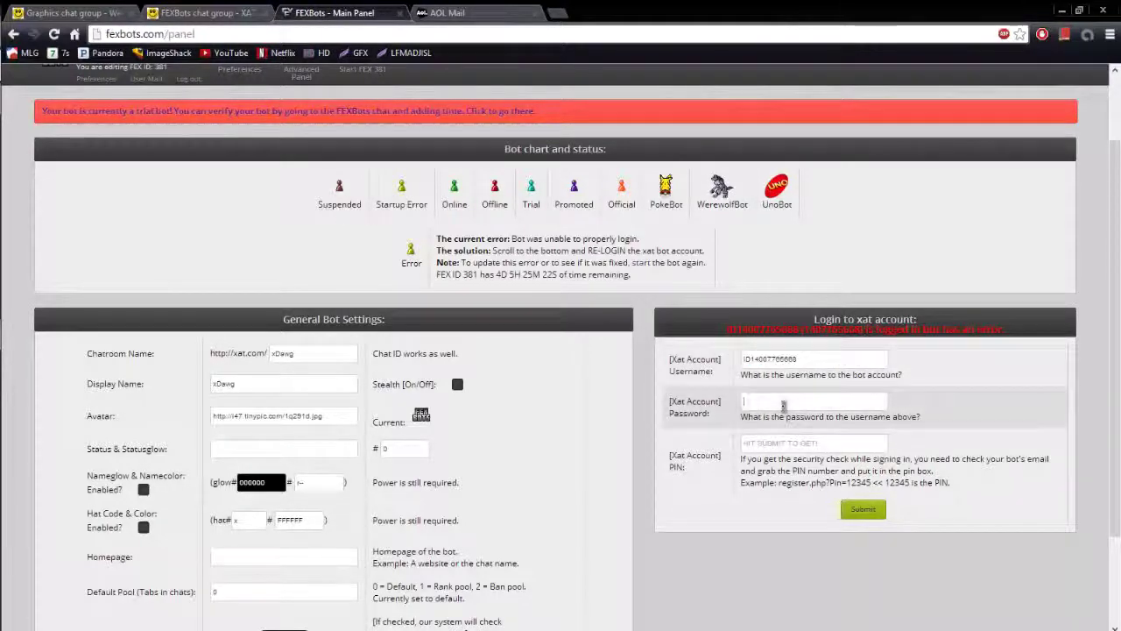
pyautogui.write('•••••••••')
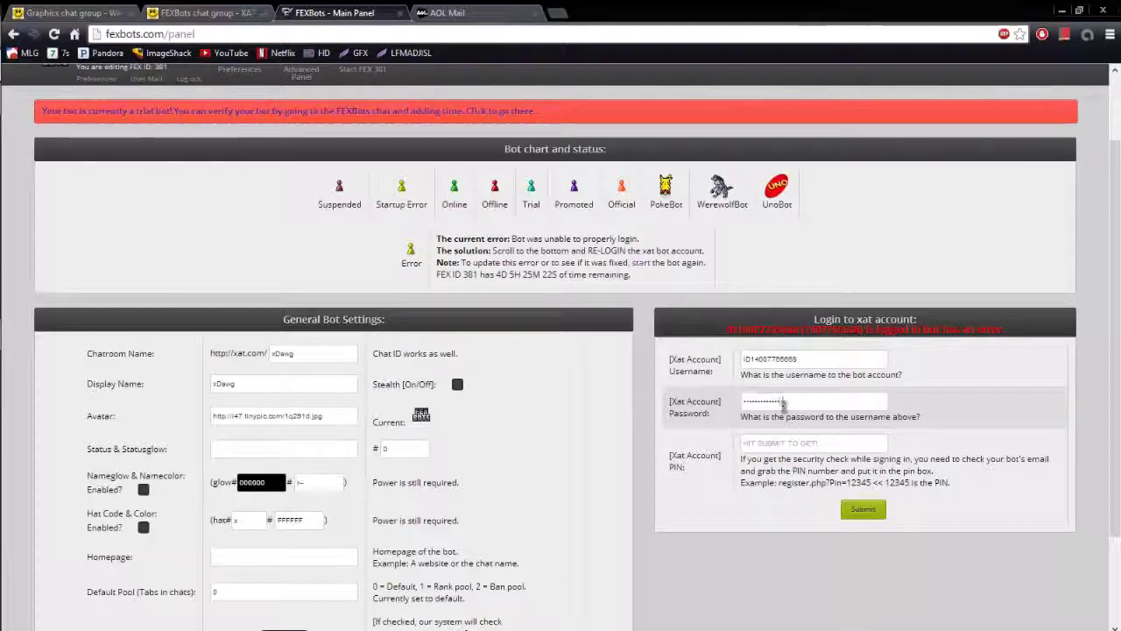
pyautogui.click(784, 442)
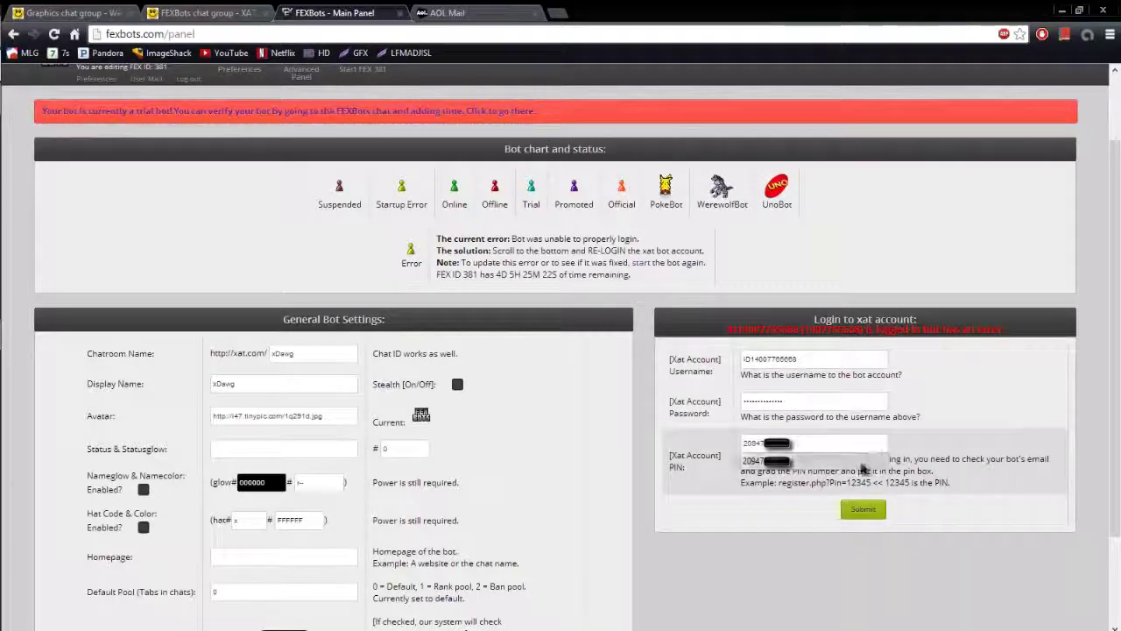
pyautogui.click(901, 470)
pyautogui.click(861, 512)
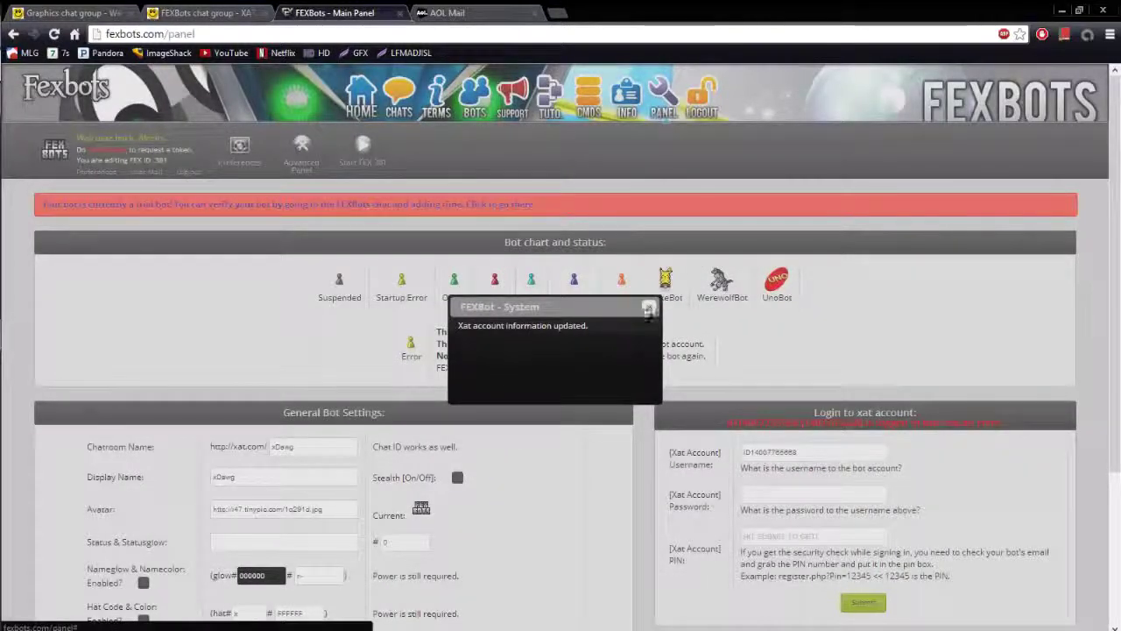
pyautogui.click(24, 333)
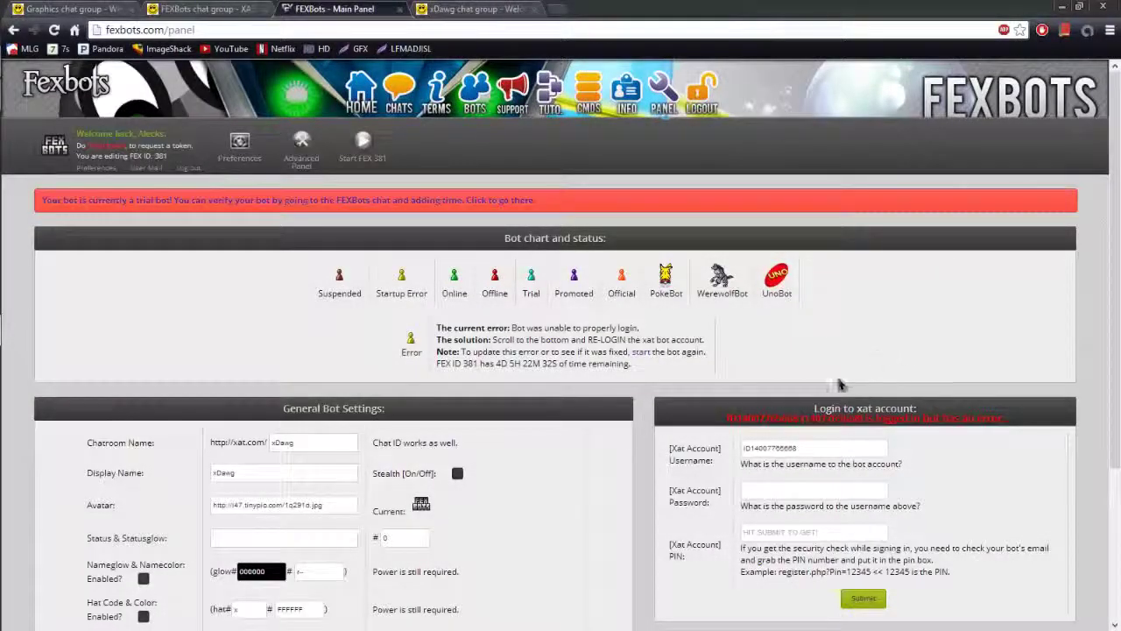
# Step: Send (bot) in the xDawg chat and assign the bot to the group through Group Power
pyautogui.click(465, 9)
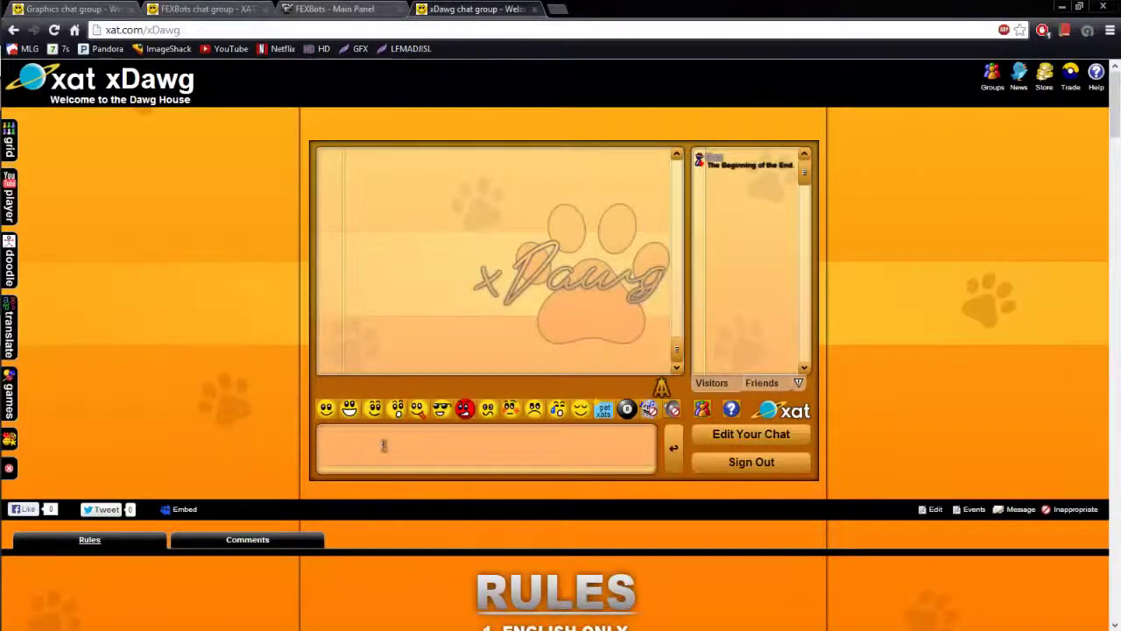
pyautogui.write('(bot)')
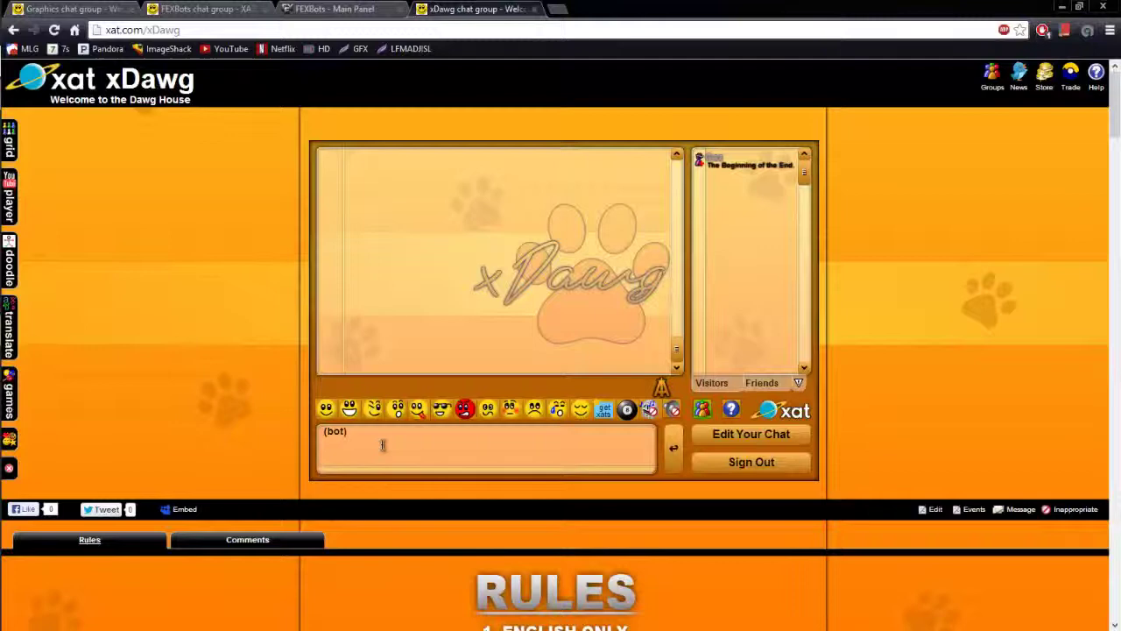
pyautogui.press('Return')
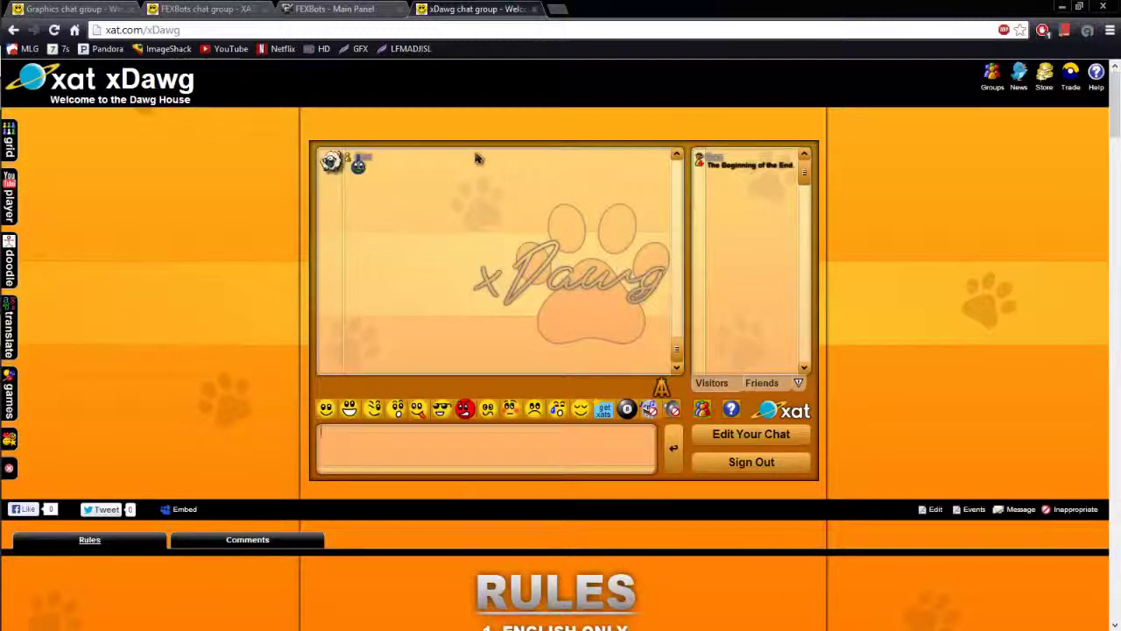
pyautogui.click(358, 168)
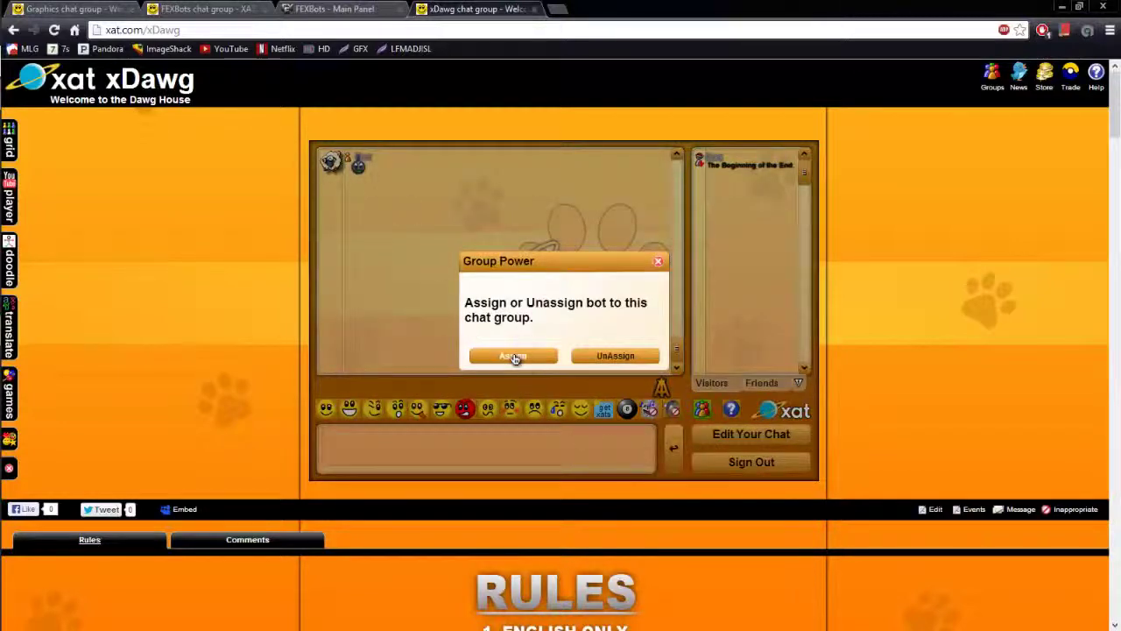
pyautogui.click(513, 355)
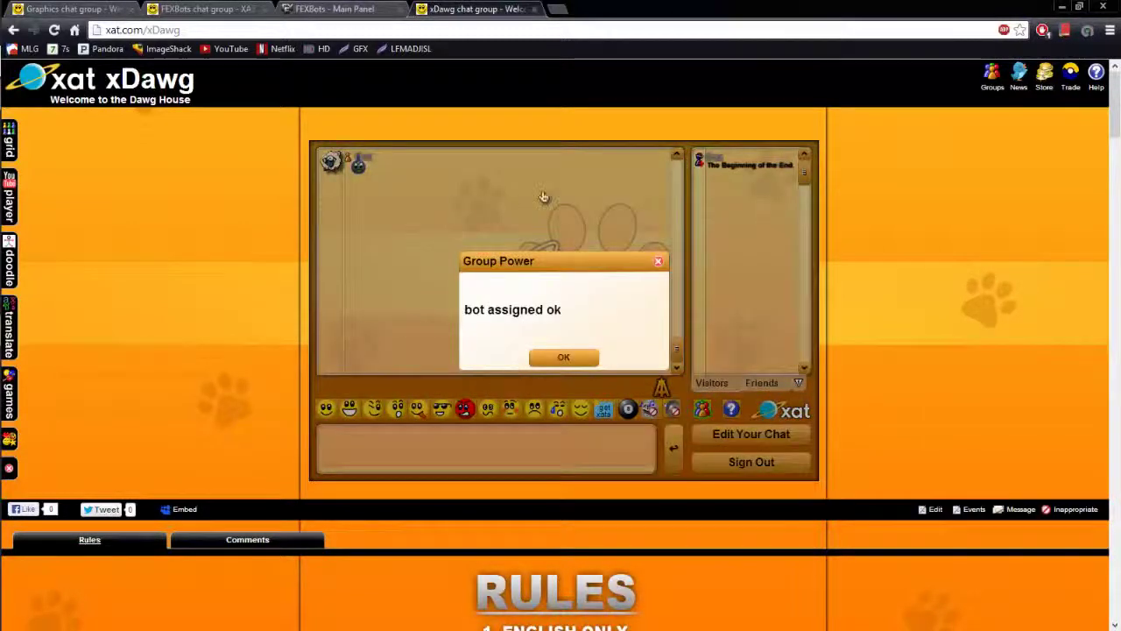
pyautogui.click(563, 356)
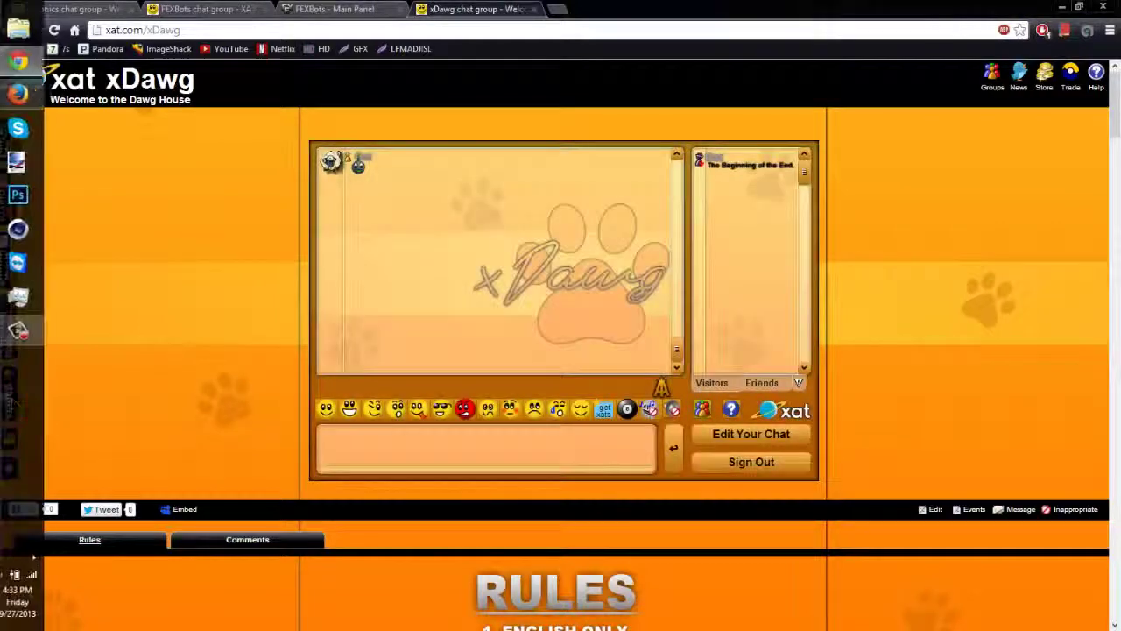
pyautogui.click(17, 331)
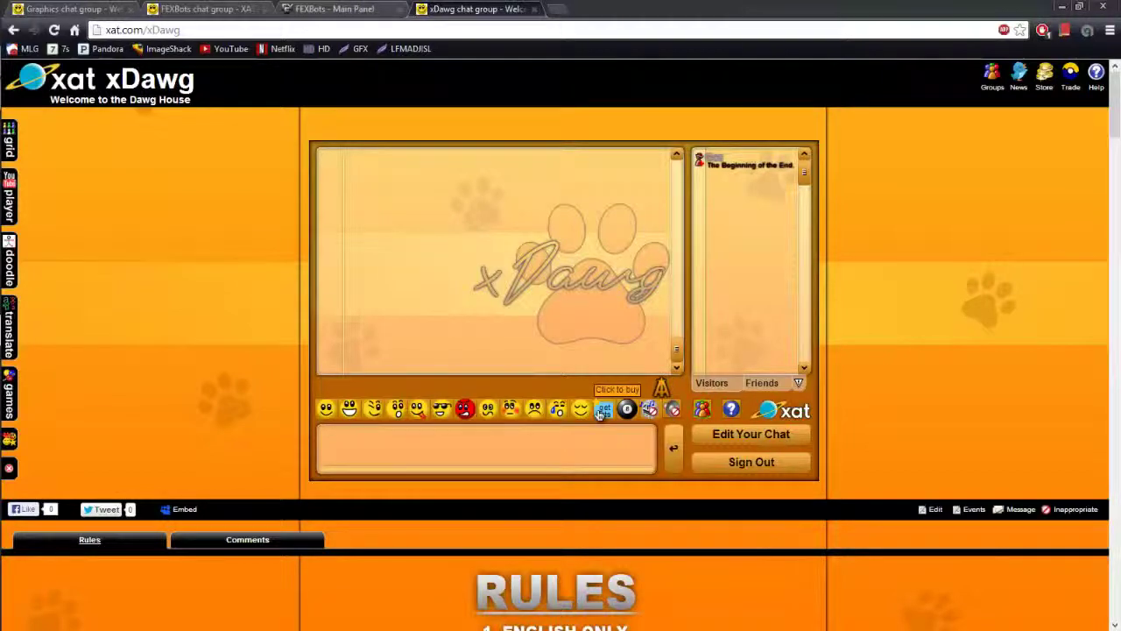
# Step: Open the chat's Extra Features settings under Edit Your Chat
pyautogui.click(751, 433)
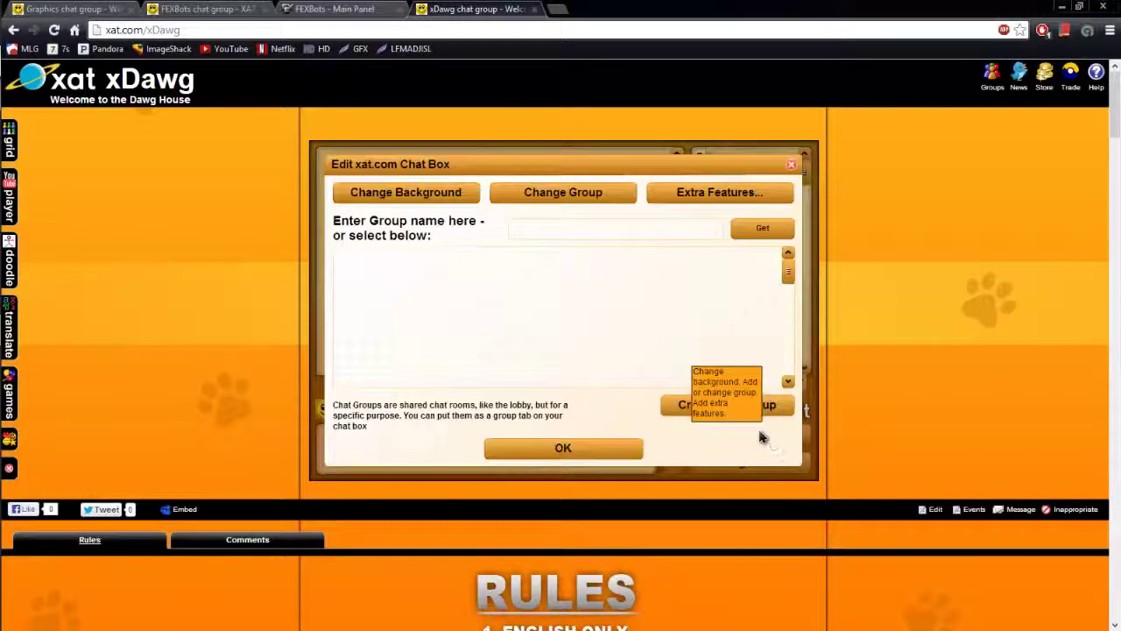
pyautogui.click(736, 193)
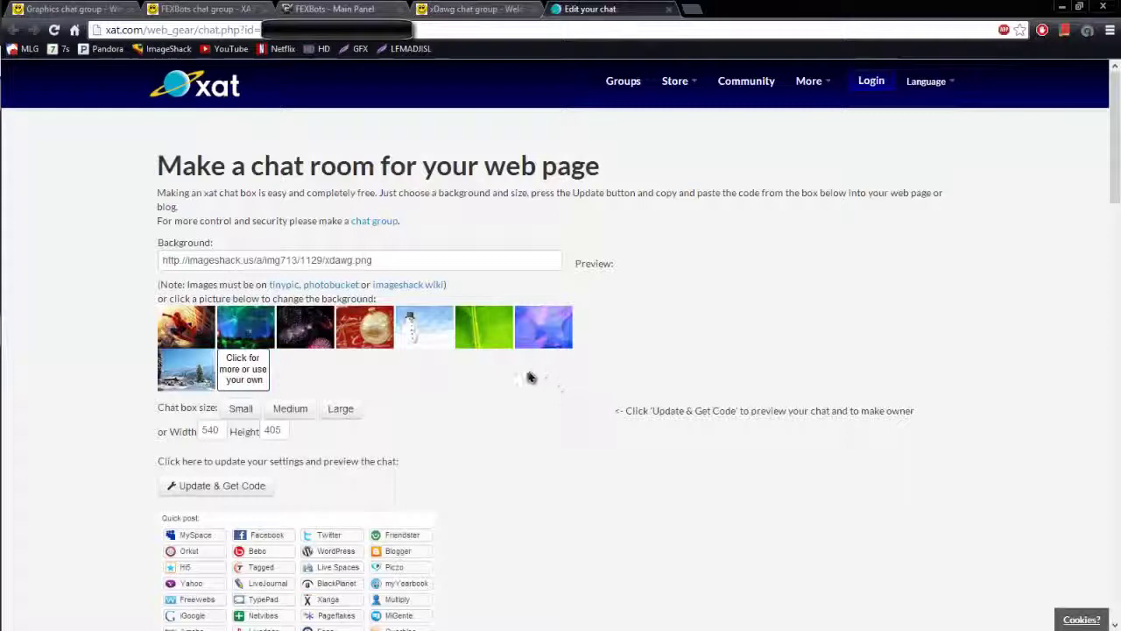
pyautogui.scroll(-15, 529, 379)
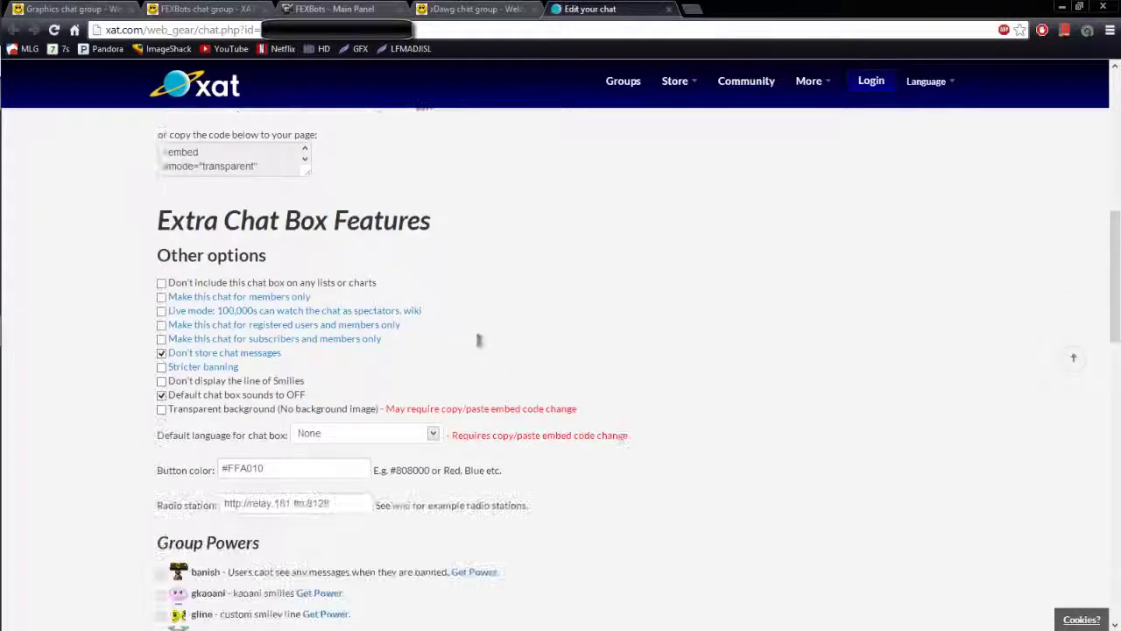
pyautogui.scroll(-5, 350, 343)
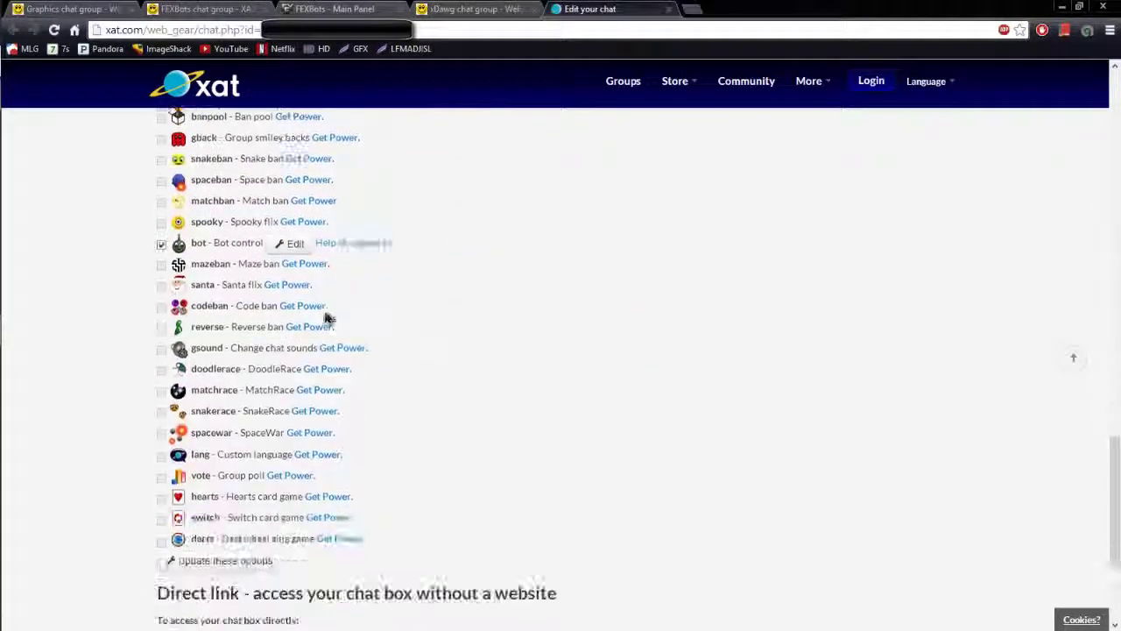
# Step: Enable the bot power, paste the bot account's ID as Bot's Xat ID, and save
pyautogui.click(161, 244)
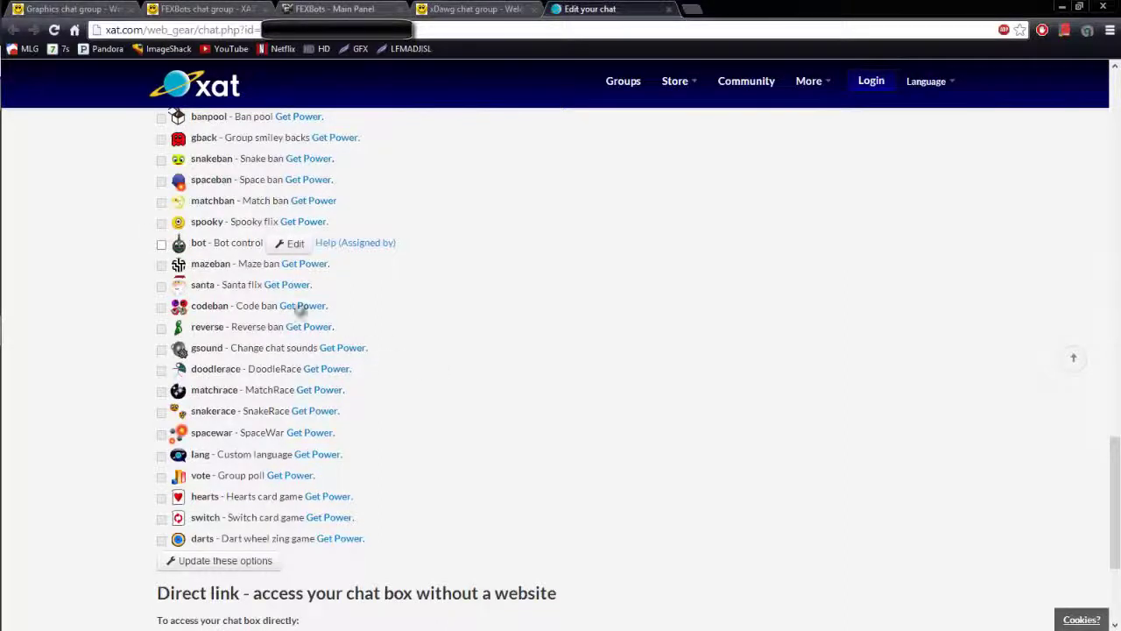
pyautogui.click(161, 245)
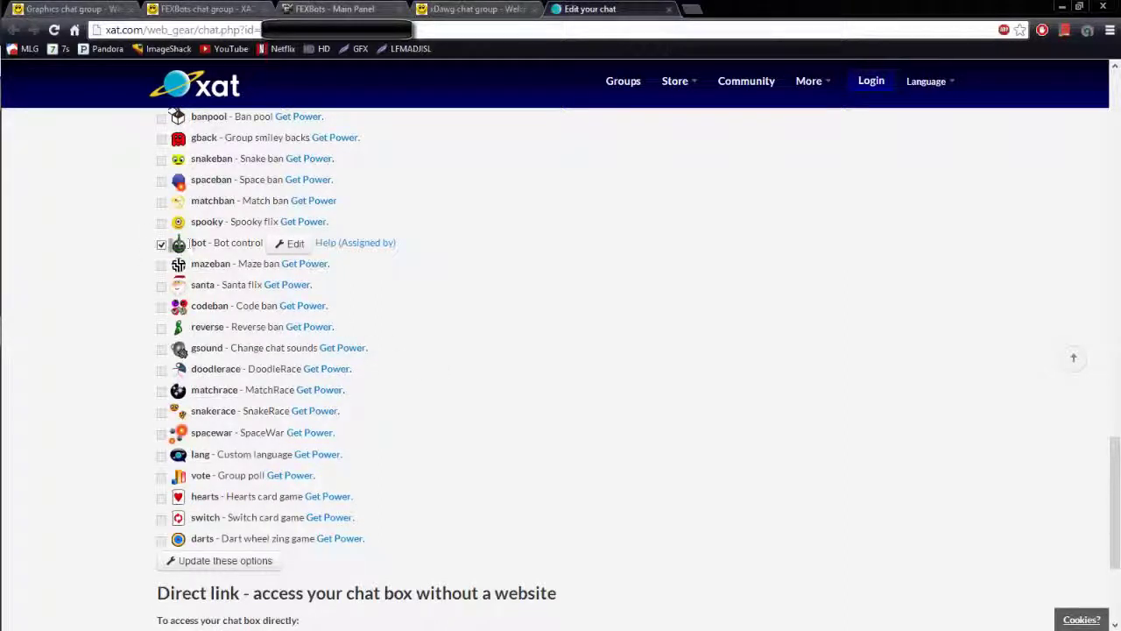
pyautogui.click(291, 243)
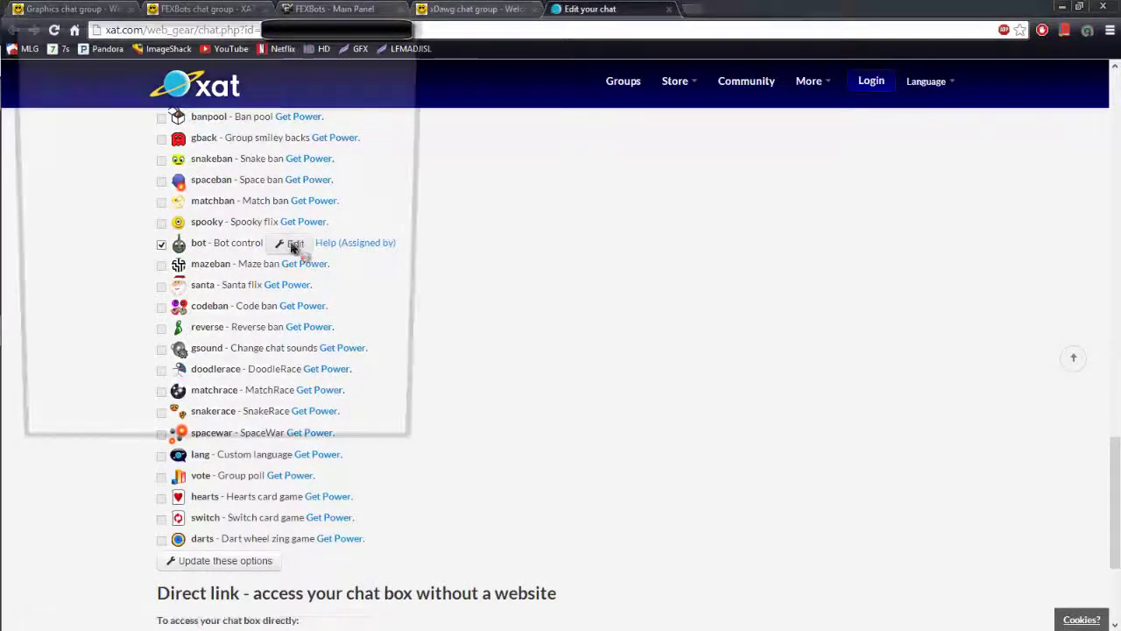
pyautogui.moveTo(294, 57); pyautogui.dragTo(210, 52)
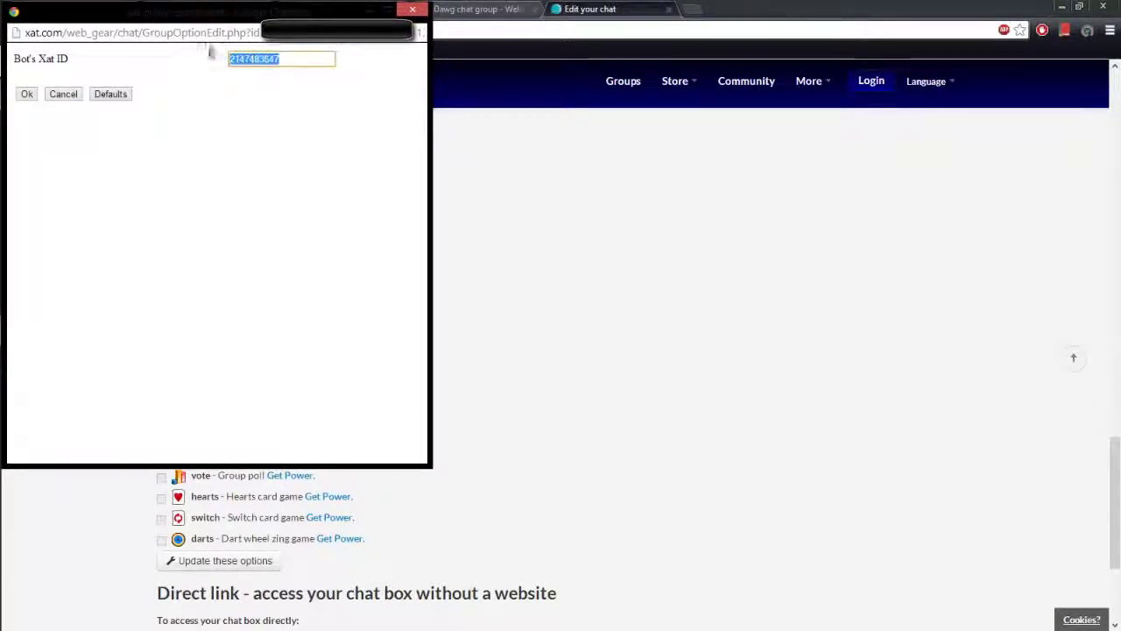
pyautogui.hotkey('ctrl', 'v')
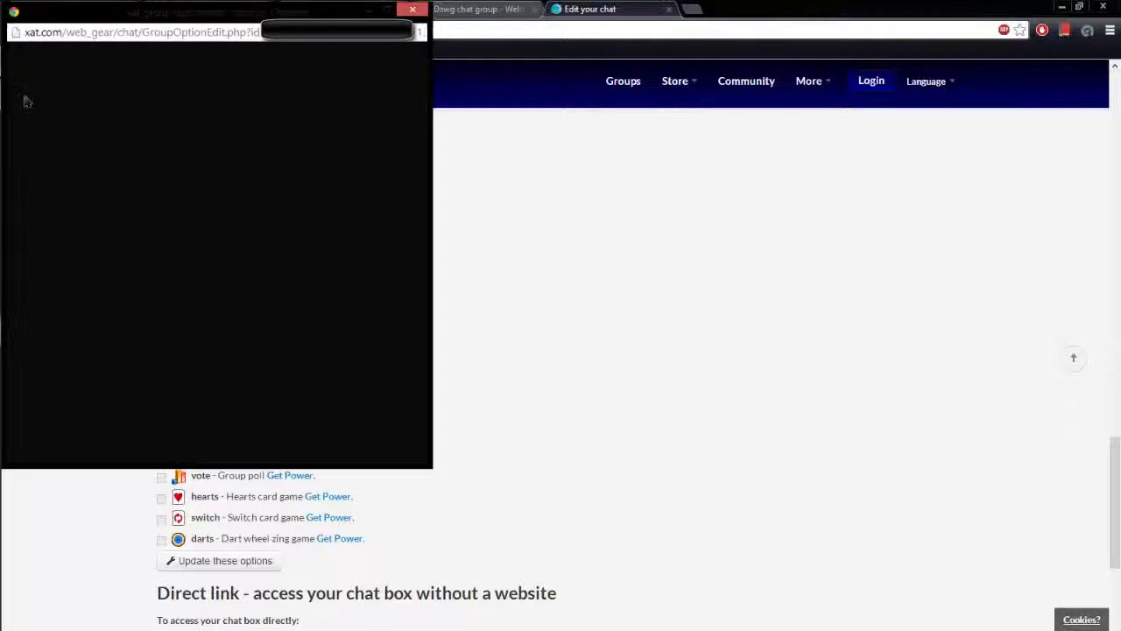
pyautogui.click(211, 561)
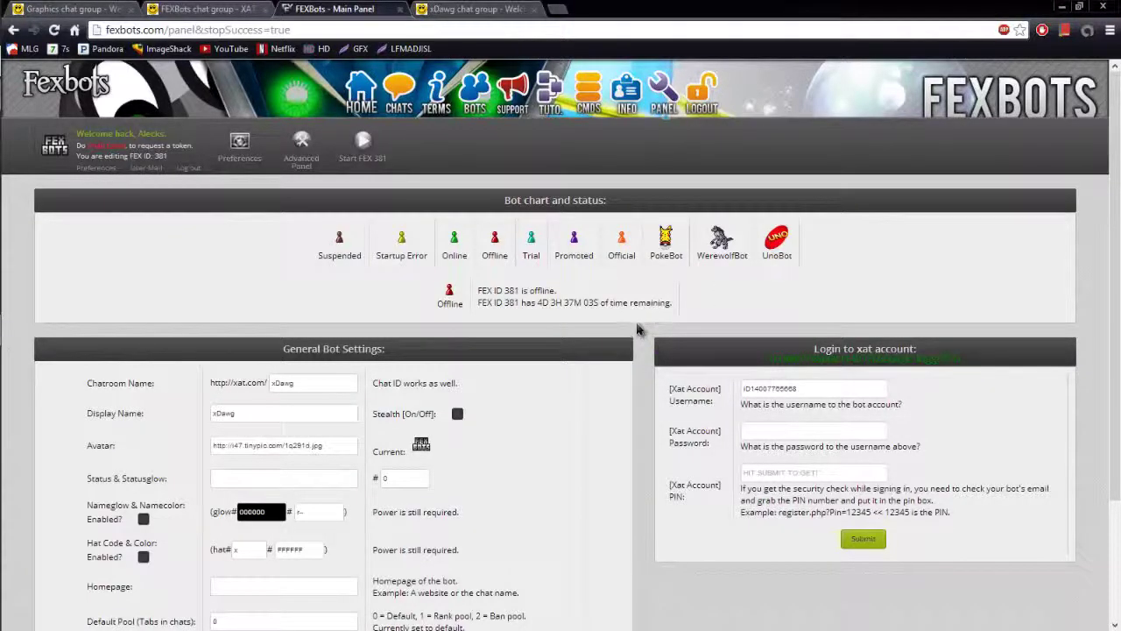
# Step: Start bot FEX 381 and confirm its greeting appears in the xDawg chat
pyautogui.scroll(-2, 706, 178)
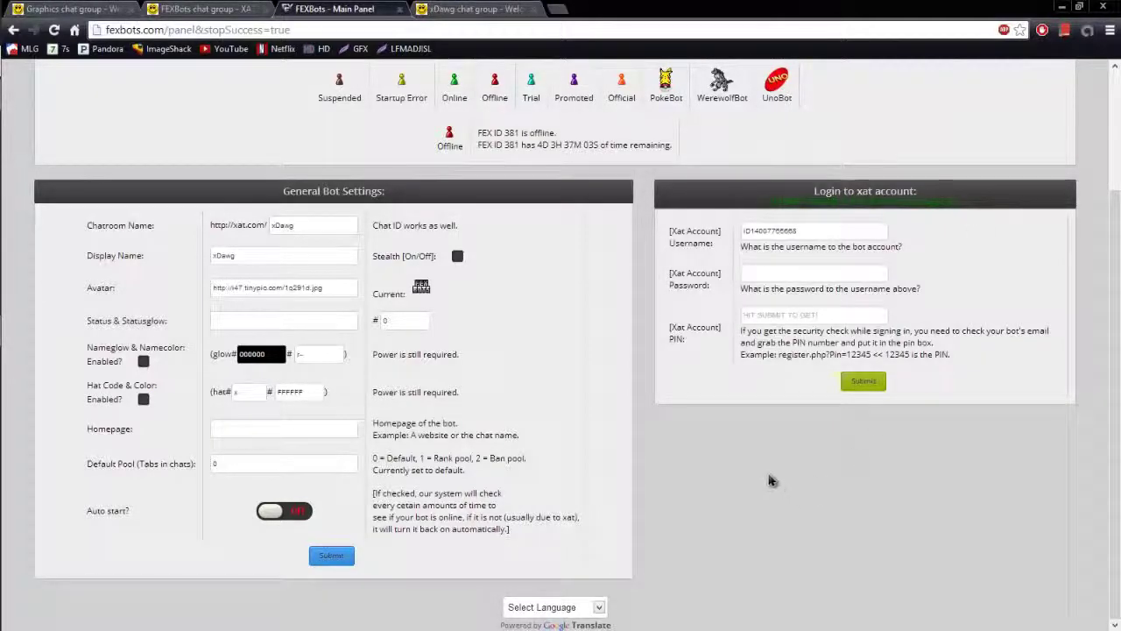
pyautogui.scroll(3, 665, 411)
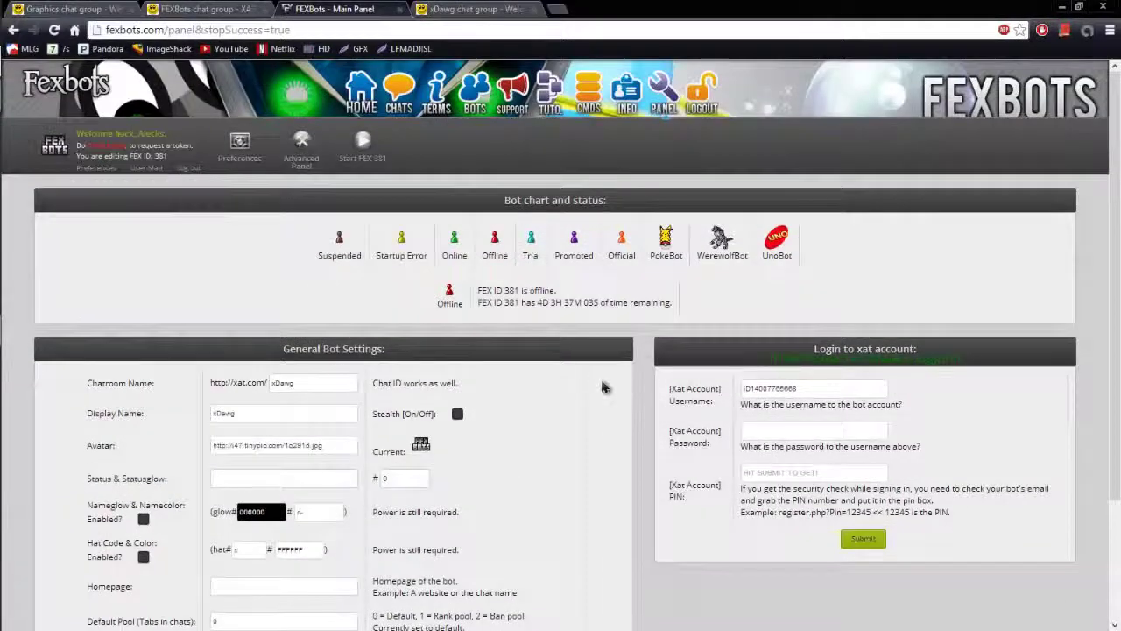
pyautogui.click(362, 143)
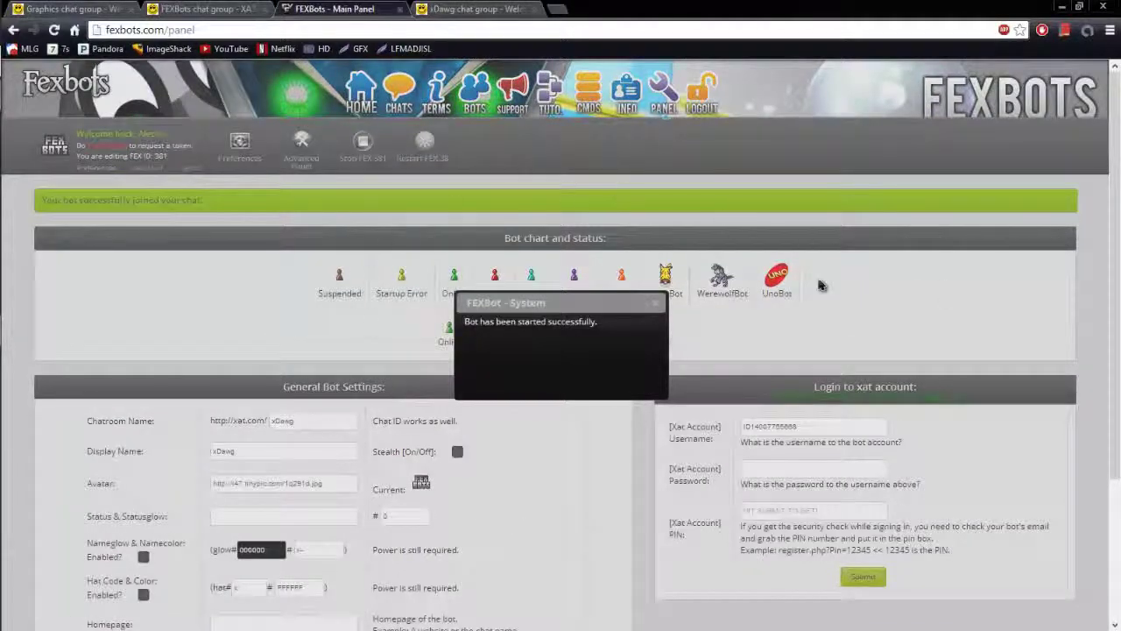
pyautogui.click(655, 302)
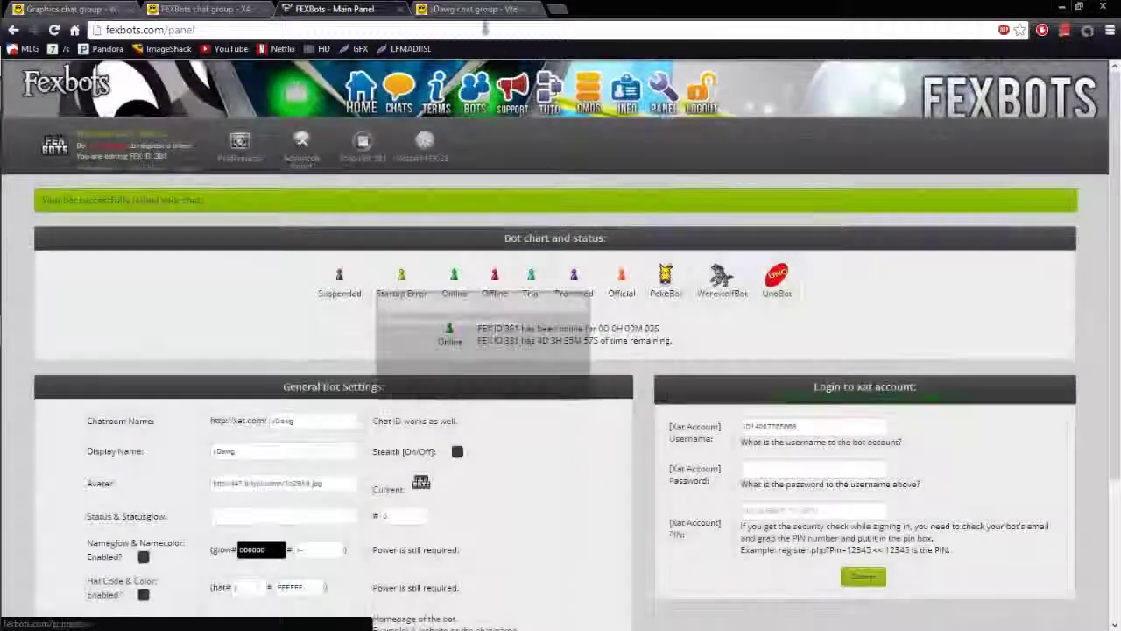
pyautogui.click(477, 9)
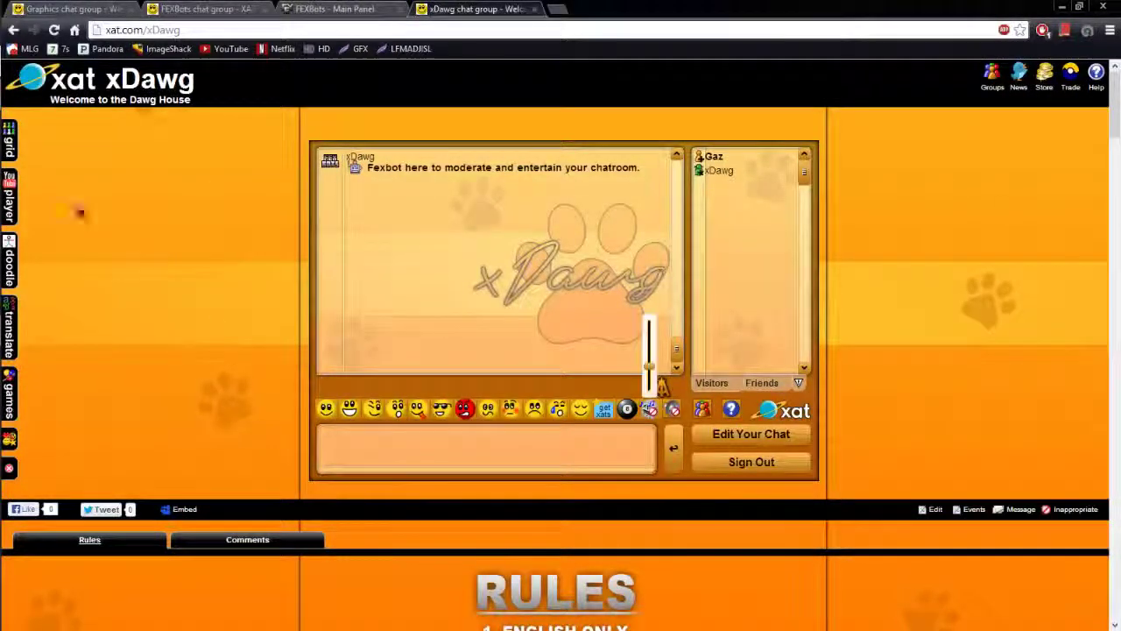
pyautogui.click(17, 331)
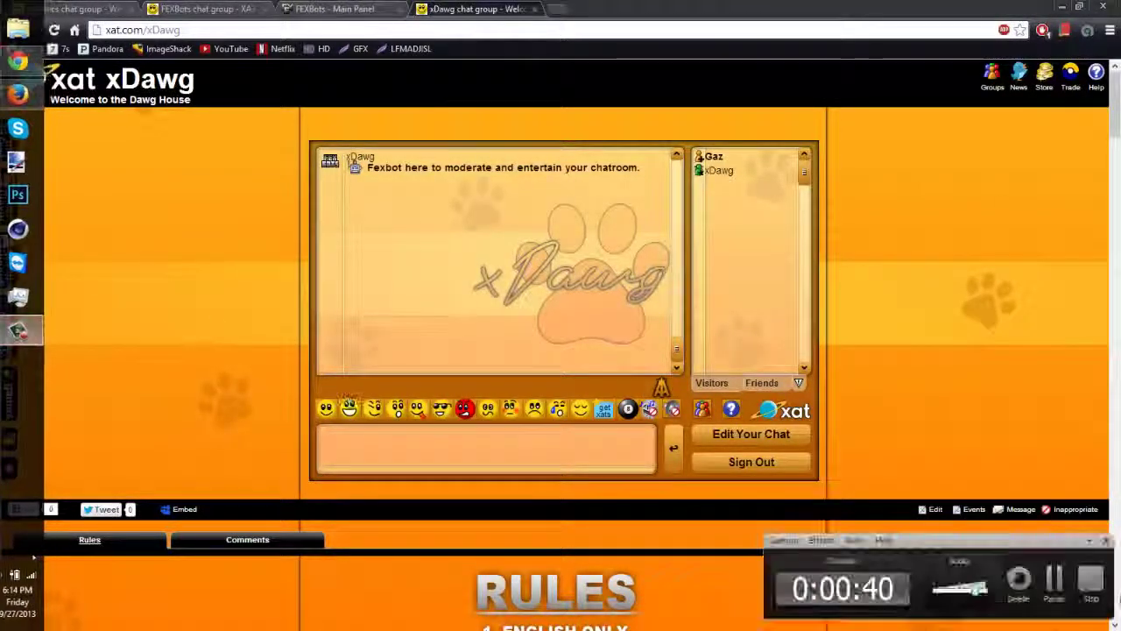